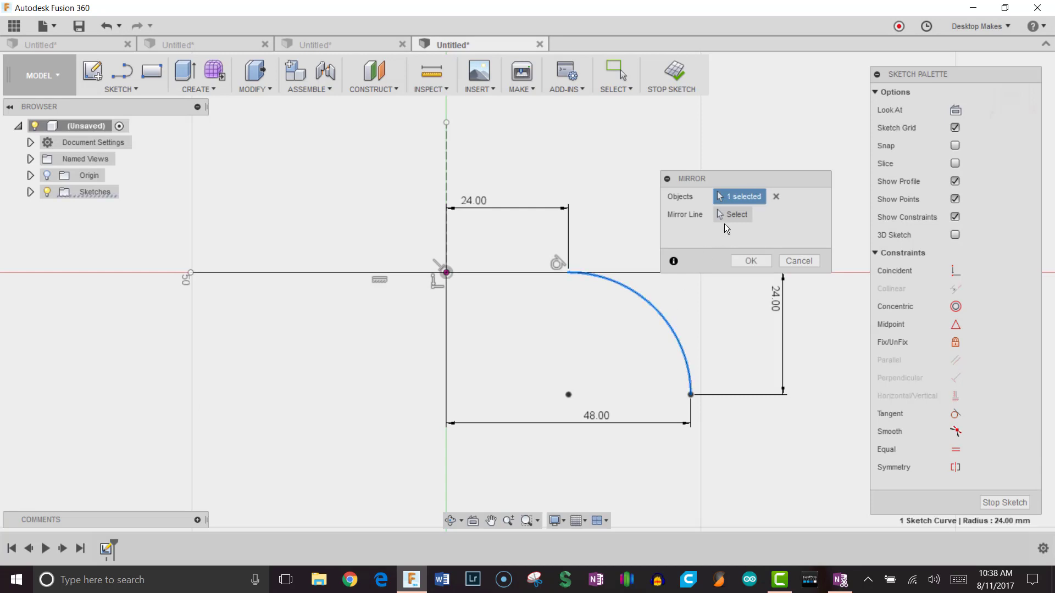
Mirror the arc about the vertical construction line and trim the horizontal line's overhang beyond the mirrored arc
left_click(445, 154)
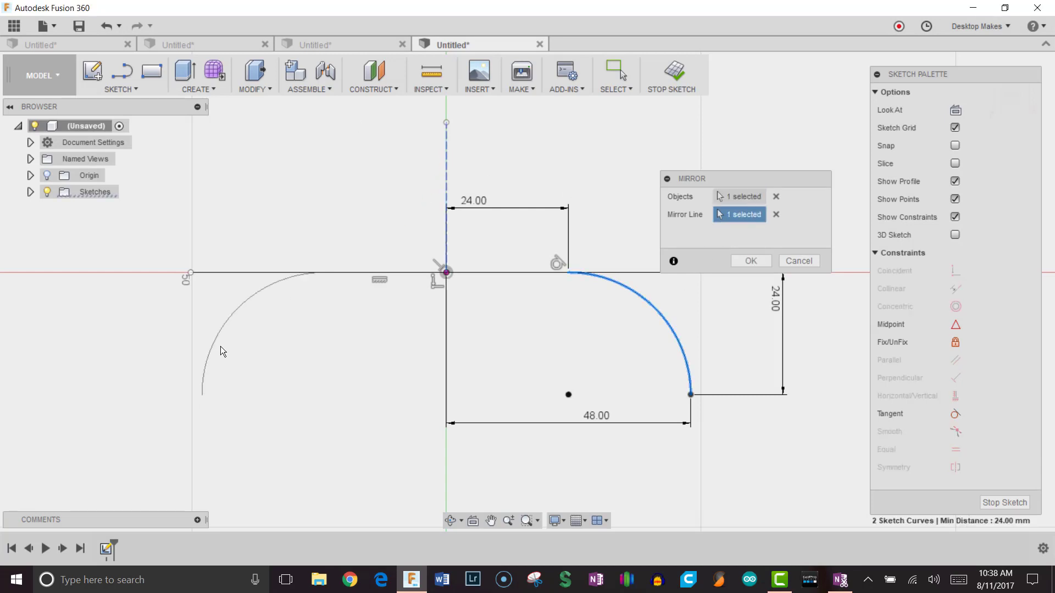
left_click(732, 260)
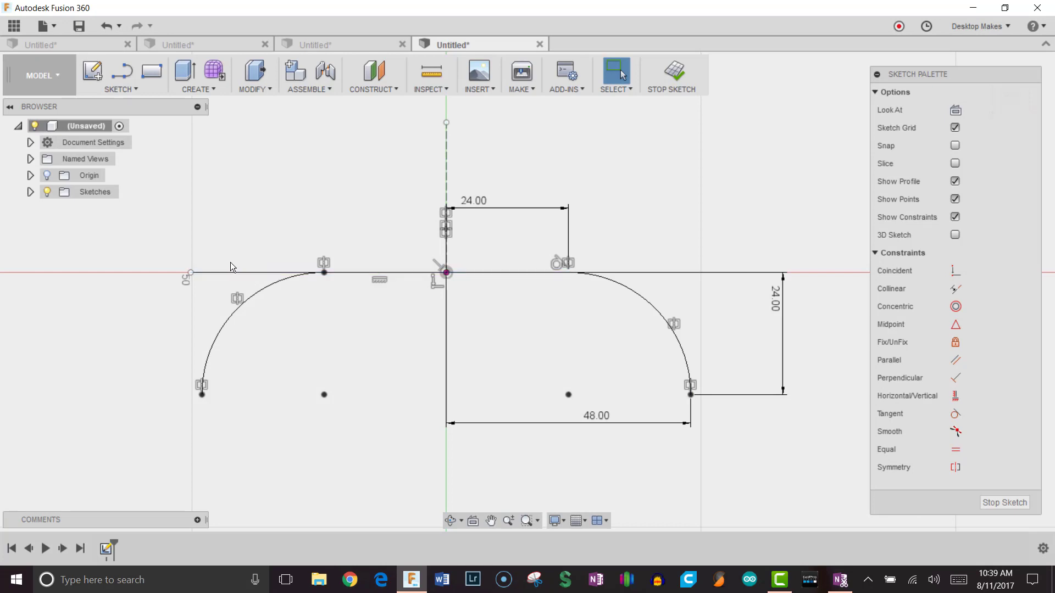
key("t")
left_click(235, 260)
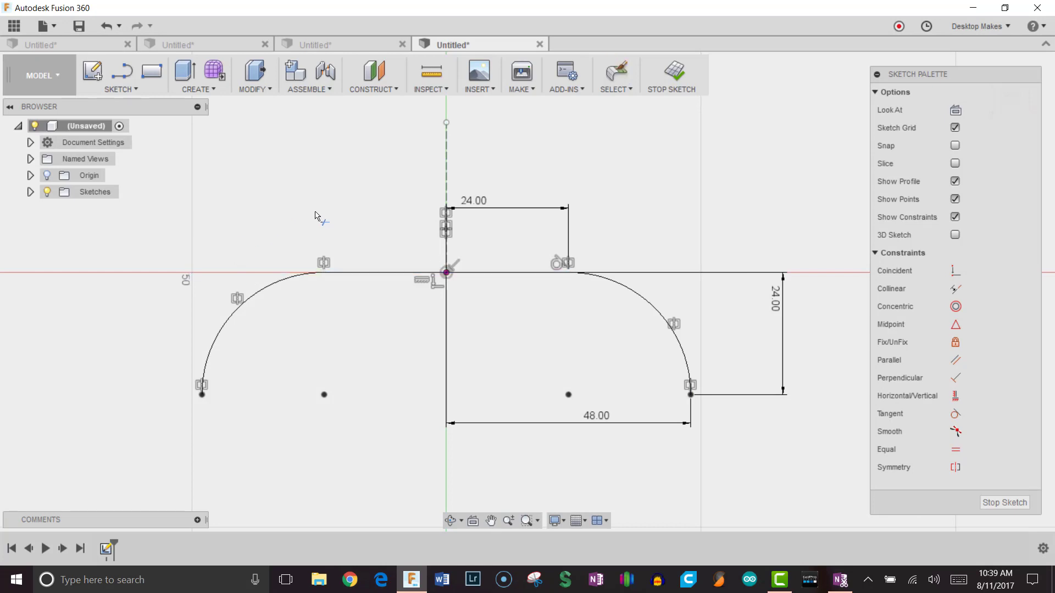
key("Escape")
Move the horizontal 48 mm dimension above the profile and the vertical 24 mm dimension inward next to the original arc
left_click_drag(596, 415, 604, 133)
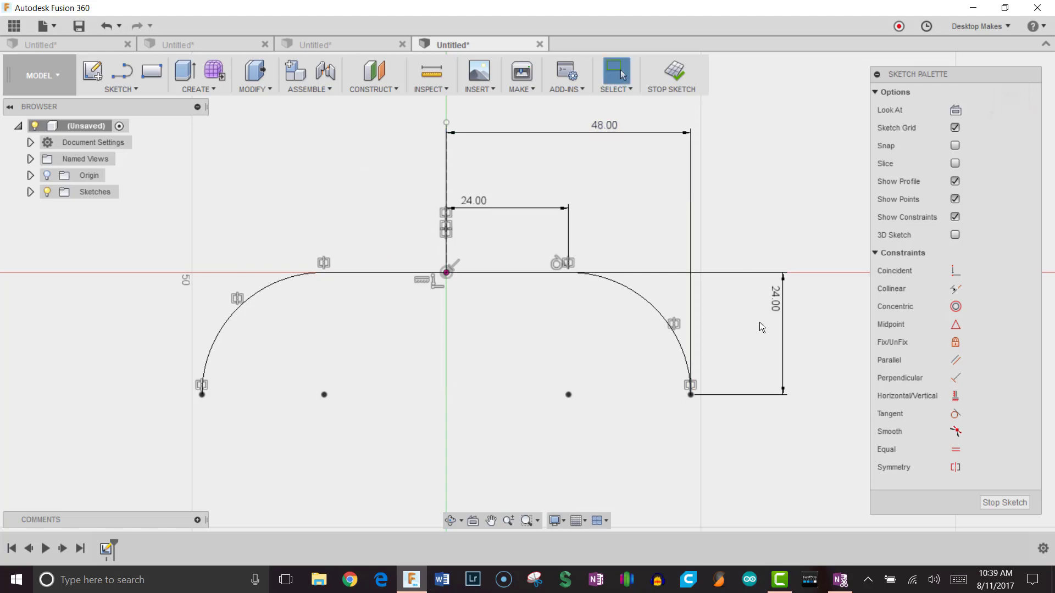
mouse_move(770, 297)
left_mouse_down()
mouse_move(579, 311)
mouse_move(604, 315)
left_mouse_up()
key("ctrl+z")
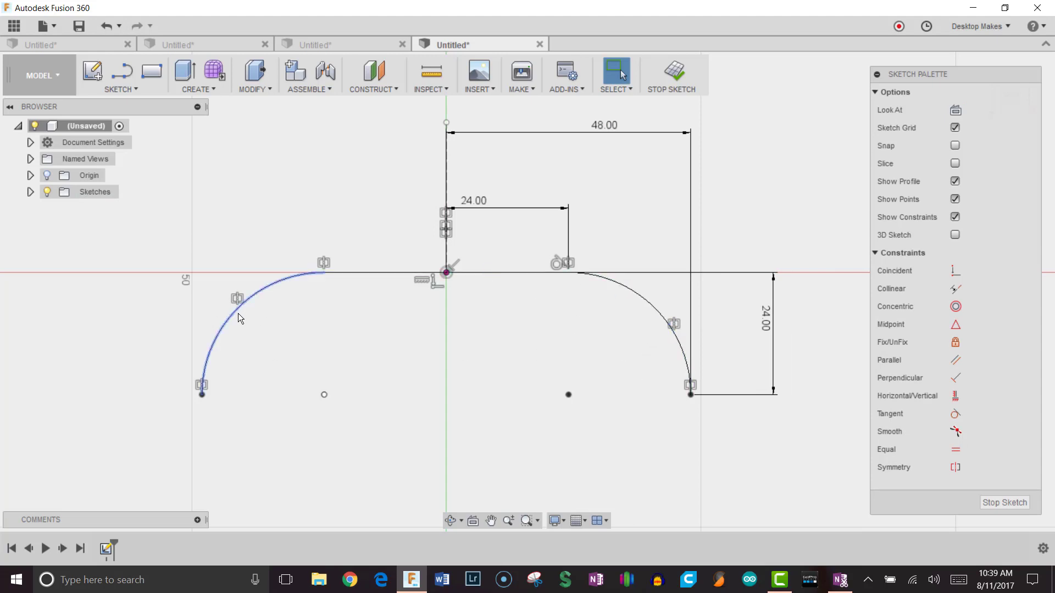
middle_click_drag(636, 419, 604, 419)
left_click_drag(735, 329, 633, 338)
Draw a horizontal line about 16.5 mm long outward from the original arc's lower endpoint, make it construction geometry, and finish the sketch
key("l")
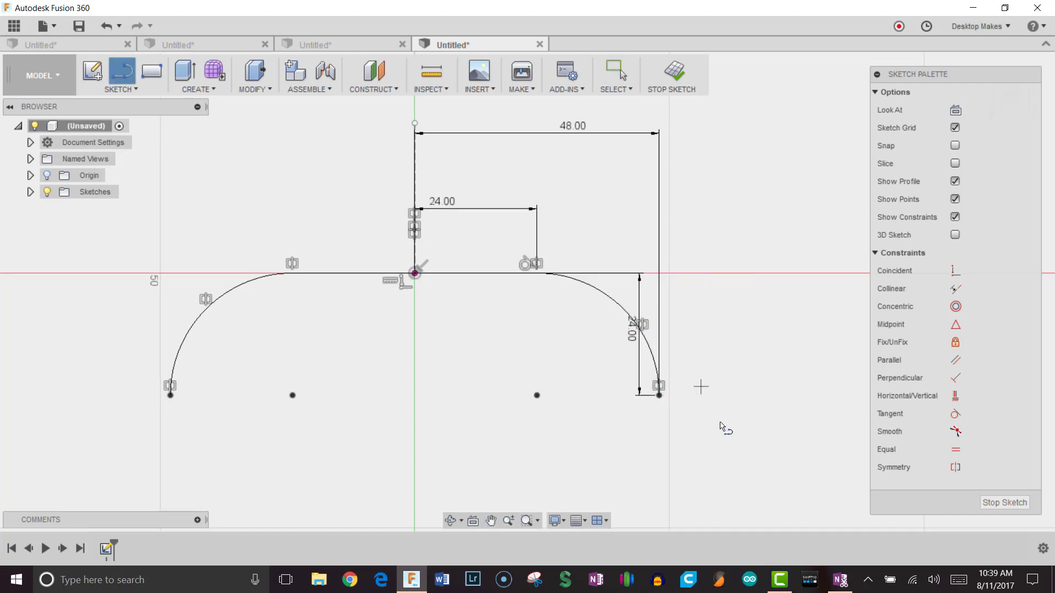
left_click(659, 395)
left_click(742, 395)
key("Escape")
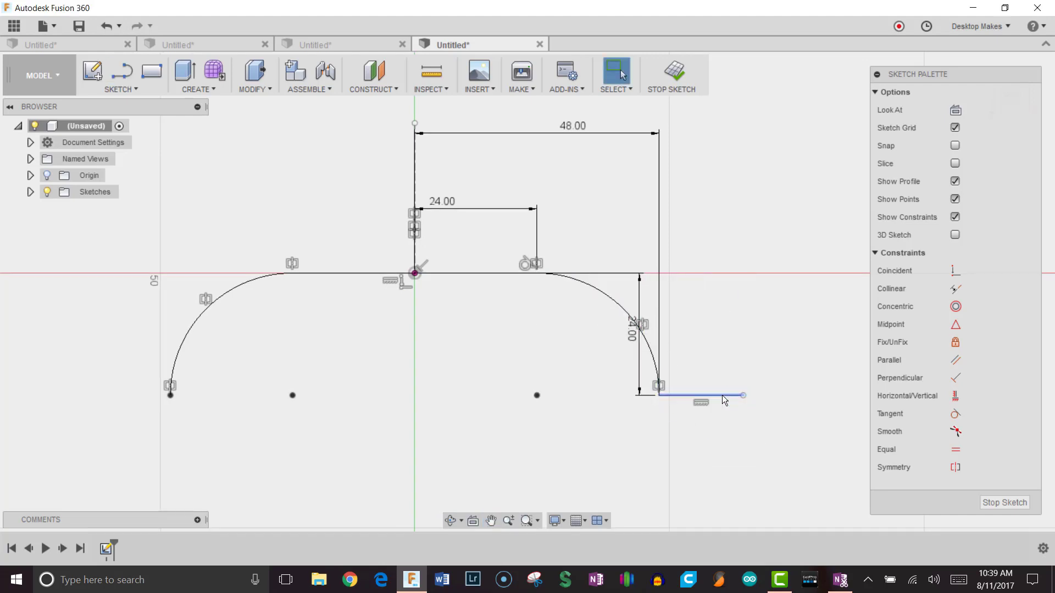
key("x")
mouse_move(707, 338)
middle_mouse_down()
mouse_move(730, 336)
mouse_move(731, 353)
middle_mouse_up()
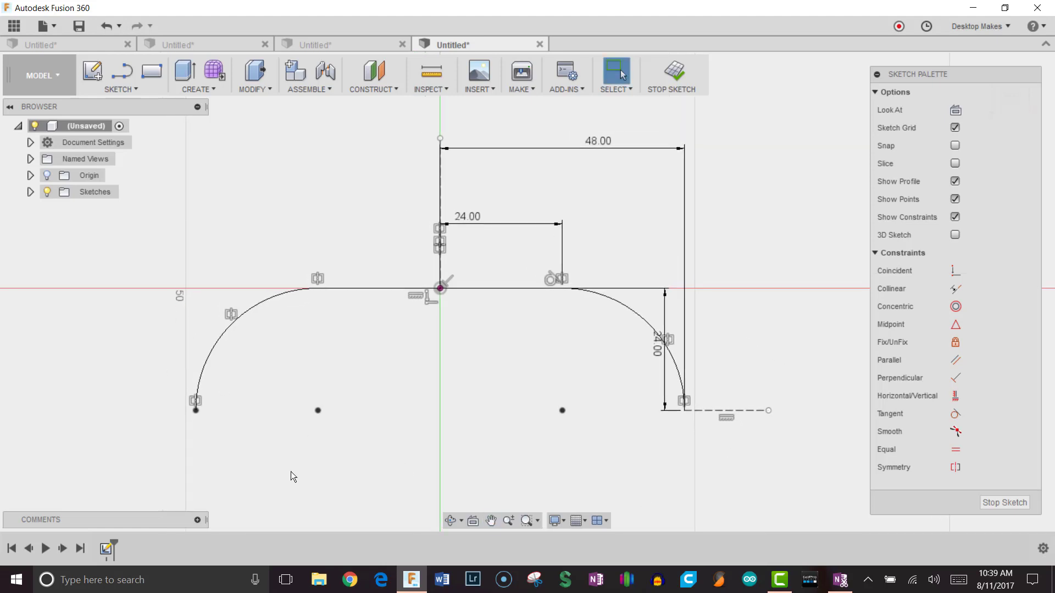
left_click(675, 72)
Create a Plane at Angle through the short construction line at the path's end, set to 90 degrees
mouse_move(850, 360)
middle_mouse_down("shift")
mouse_move(841, 312)
mouse_move(829, 306)
mouse_move(780, 330)
middle_mouse_up("shift")
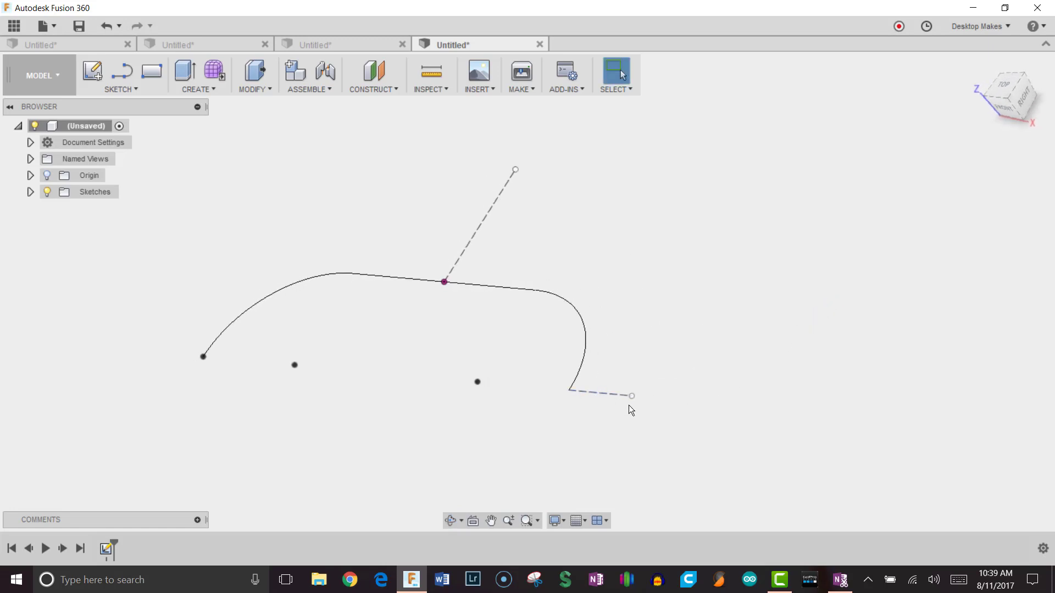
left_click(370, 87)
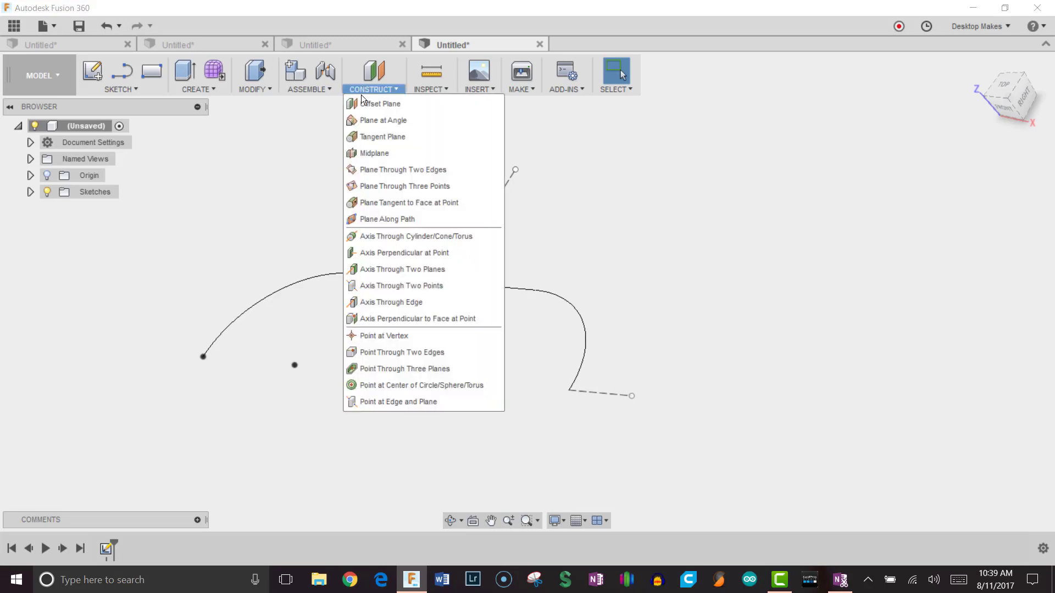
left_click(369, 123)
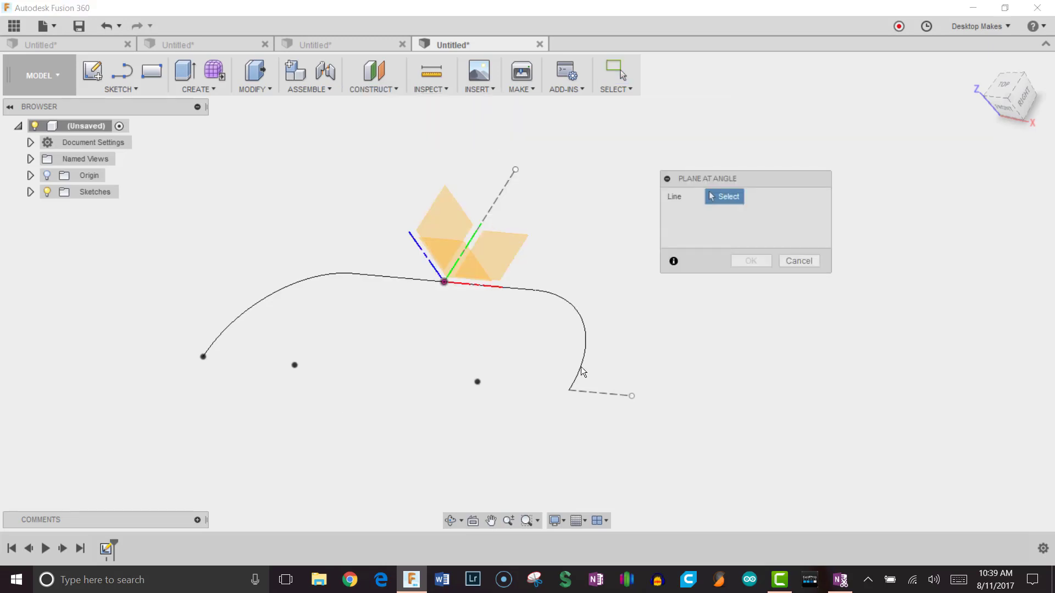
left_click(591, 394)
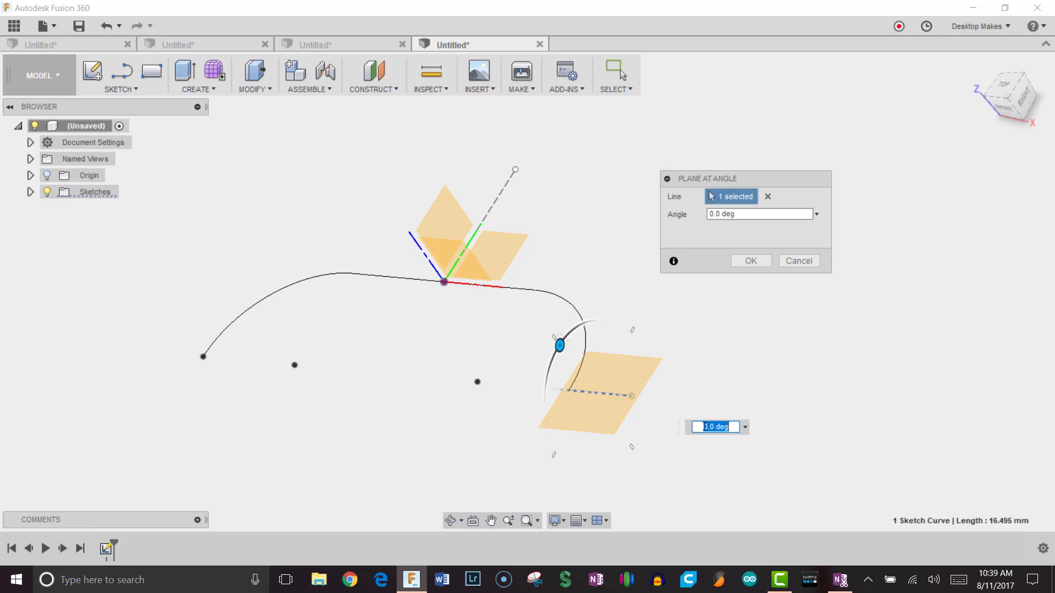
mouse_move(718, 371)
middle_mouse_down("shift")
mouse_move(687, 332)
mouse_move(634, 358)
mouse_move(704, 360)
mouse_move(726, 379)
middle_mouse_up("shift")
left_click(747, 214)
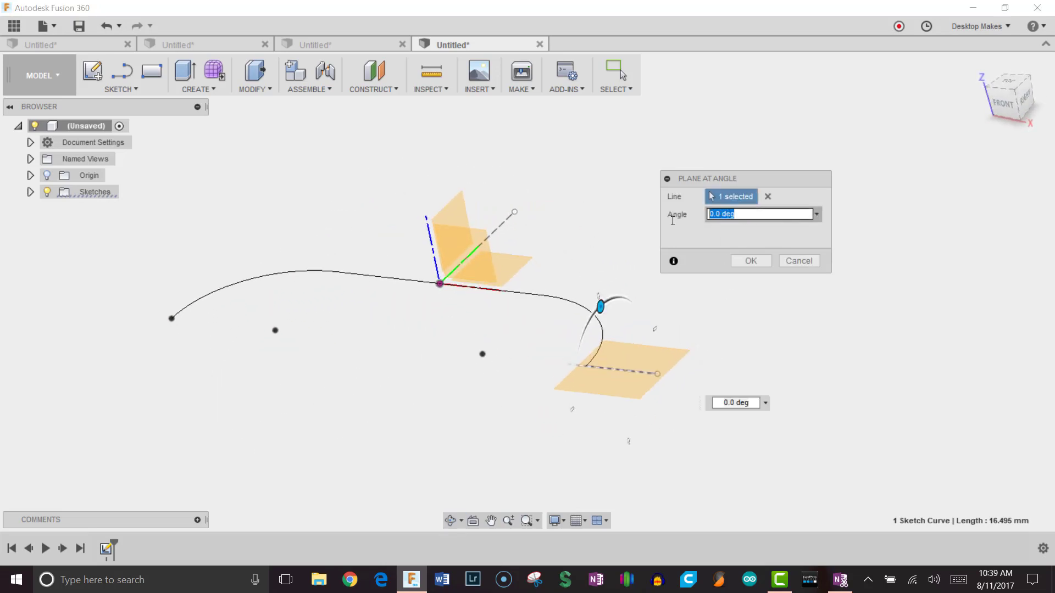
type("90")
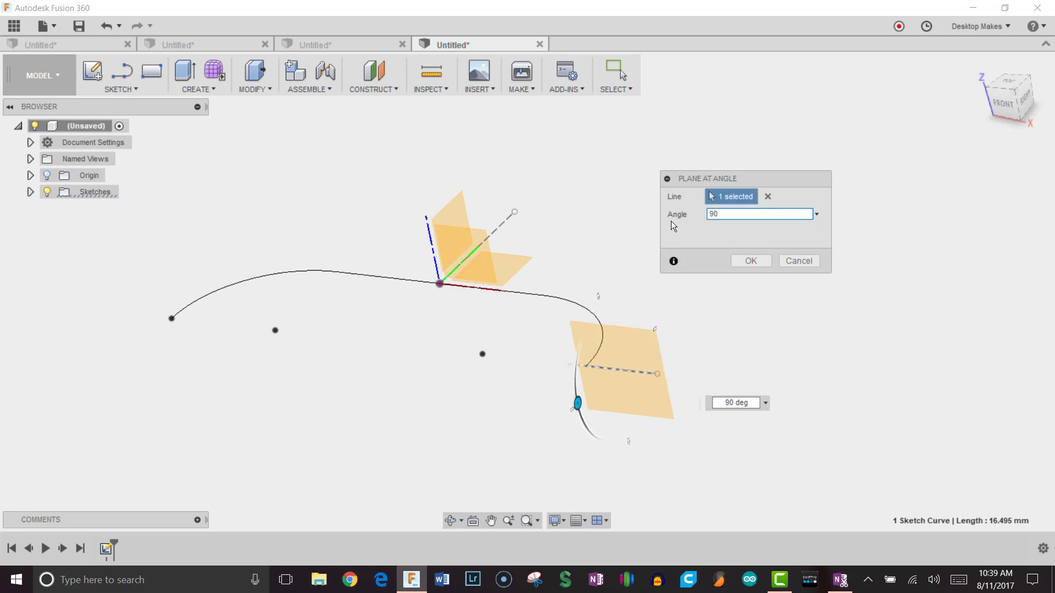
mouse_move(696, 364)
middle_mouse_down("shift")
mouse_move(646, 381)
mouse_move(675, 365)
middle_mouse_up("shift")
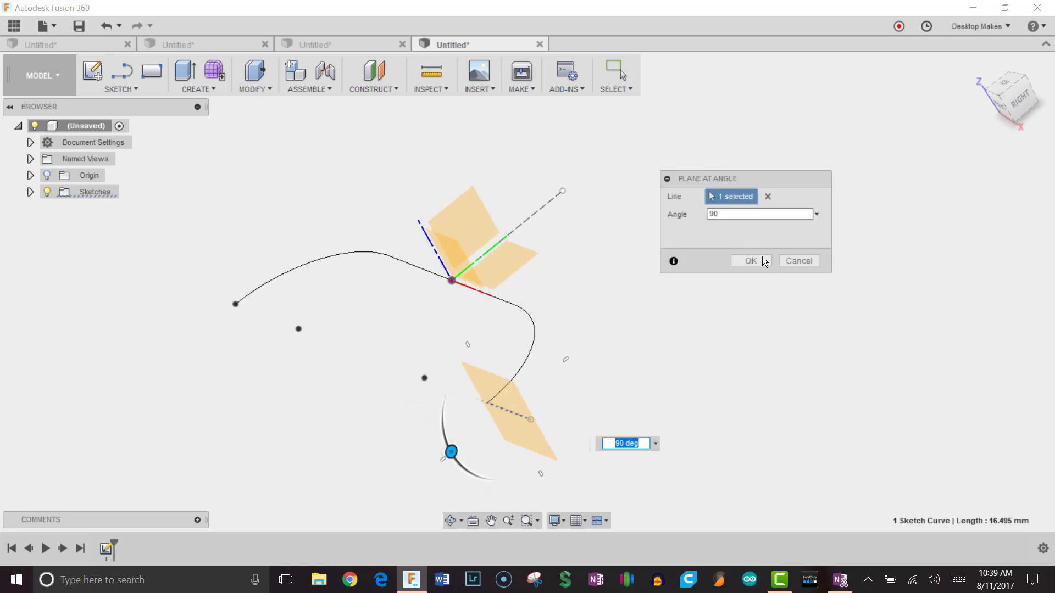
key("Return")
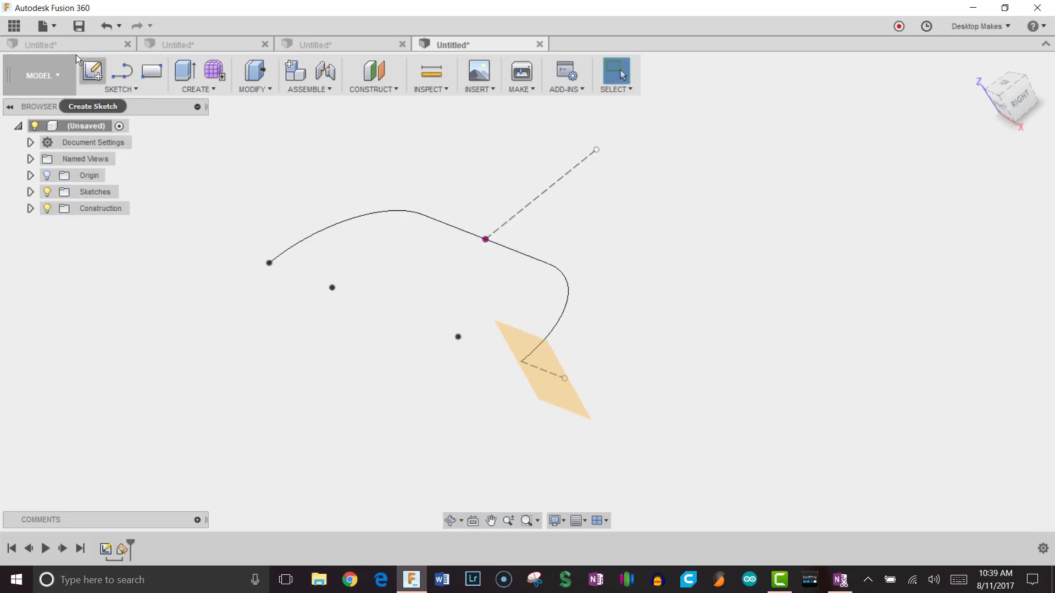
Start a sketch on the new angled plane and project the path's endpoint into it
left_click(92, 72)
left_click(553, 336)
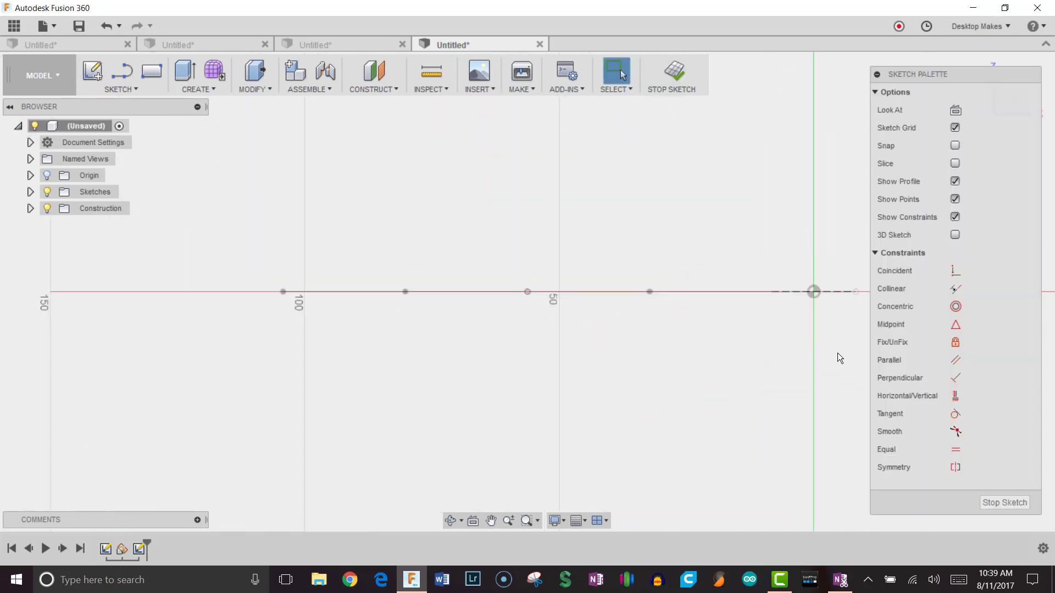
left_click_drag(705, 366, 572, 363)
key("Escape")
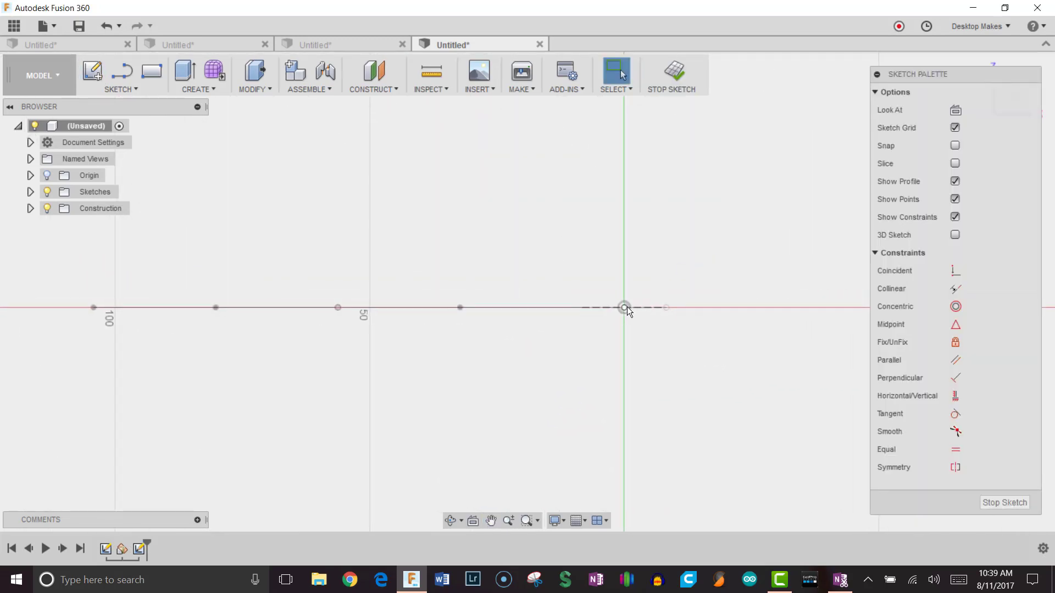
middle_click_drag(598, 259, 613, 347, "shift")
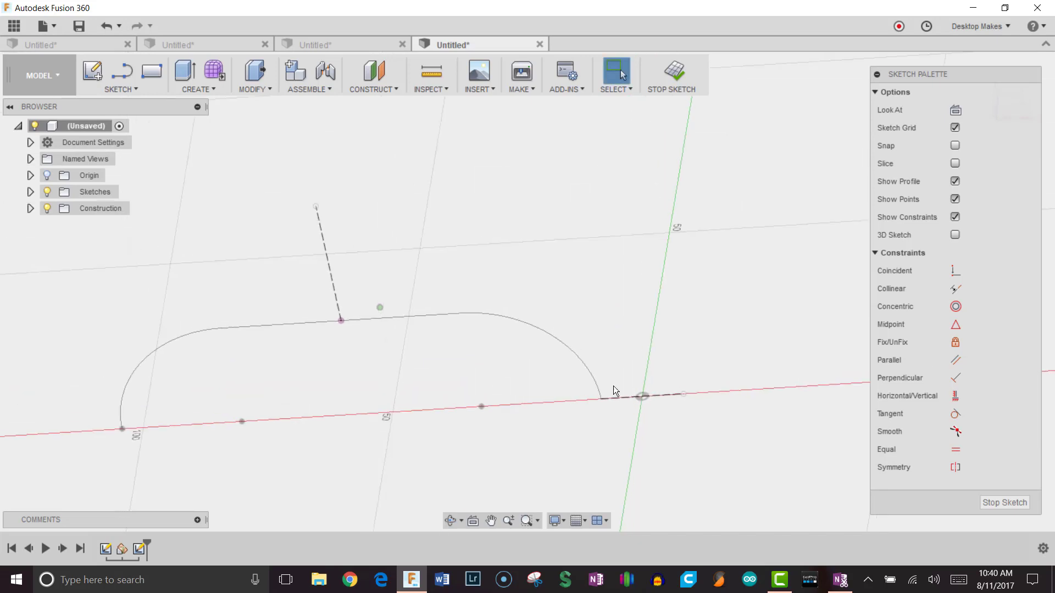
scroll(602, 406, "up", 3)
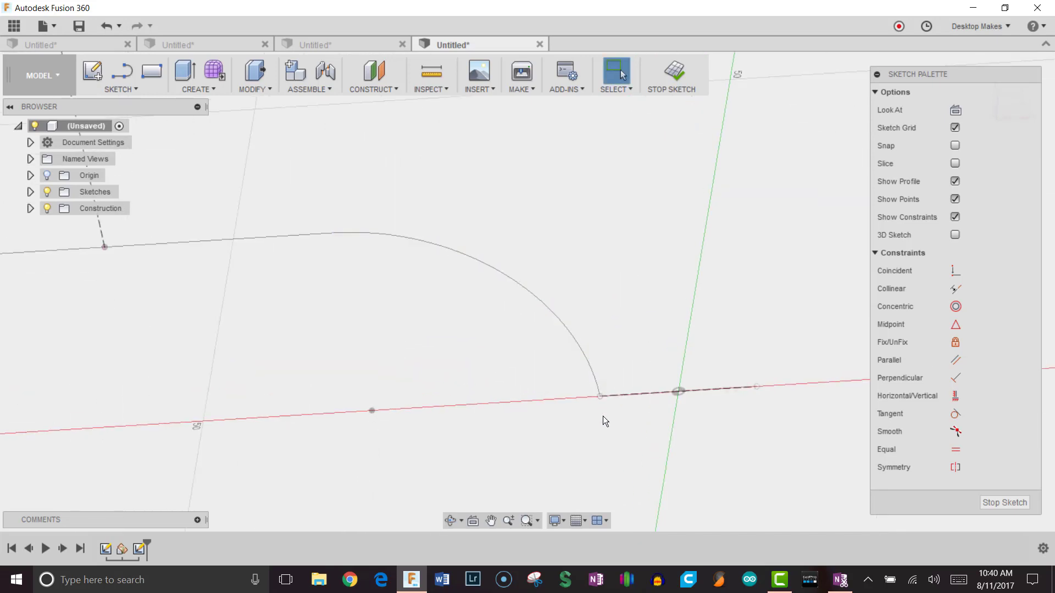
key("p")
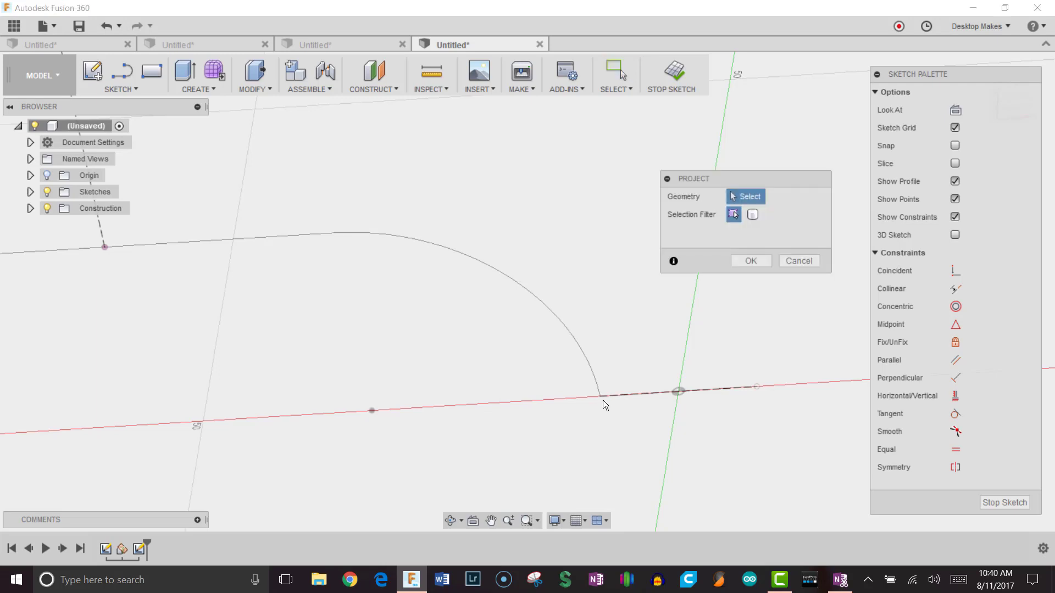
left_click(600, 396)
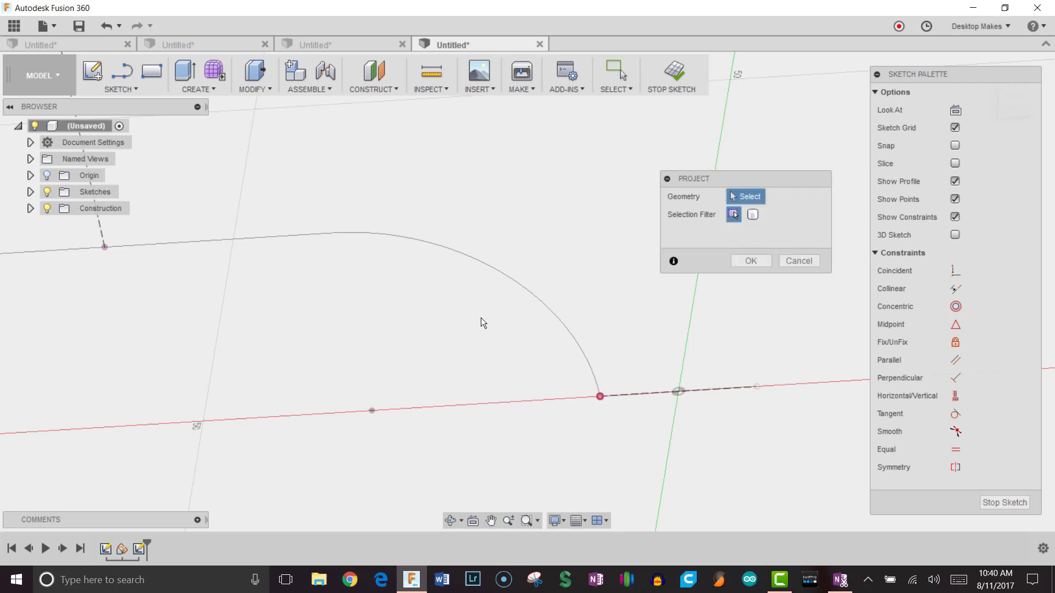
left_click(759, 264)
Draw a center rectangle on the projected endpoint, 15 mm wide and 22 mm high
mouse_move(733, 404)
middle_mouse_down("shift")
mouse_move(710, 404)
mouse_move(519, 212)
middle_mouse_up("shift")
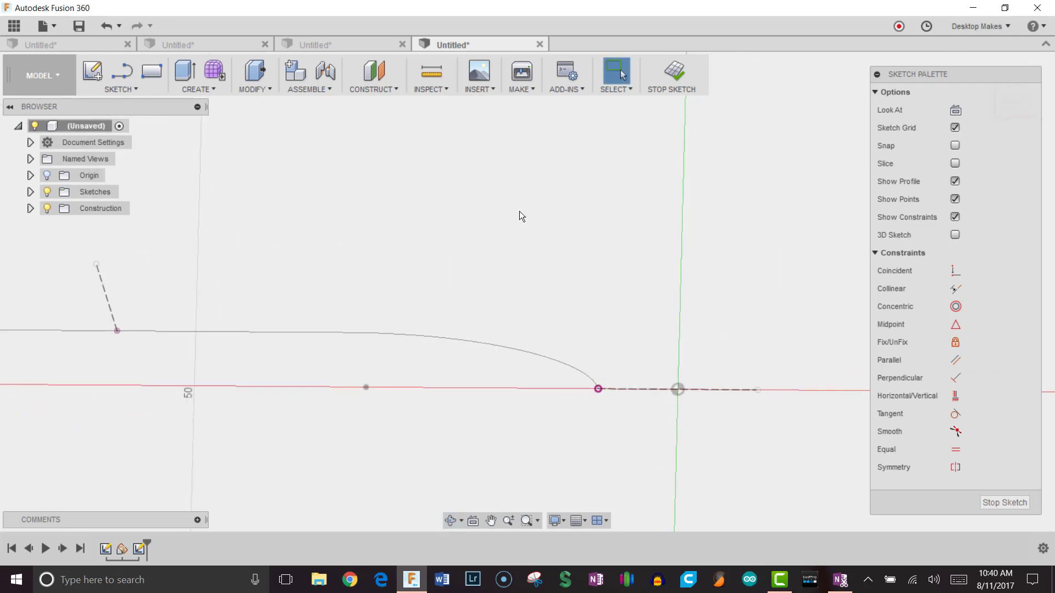
left_click(107, 87)
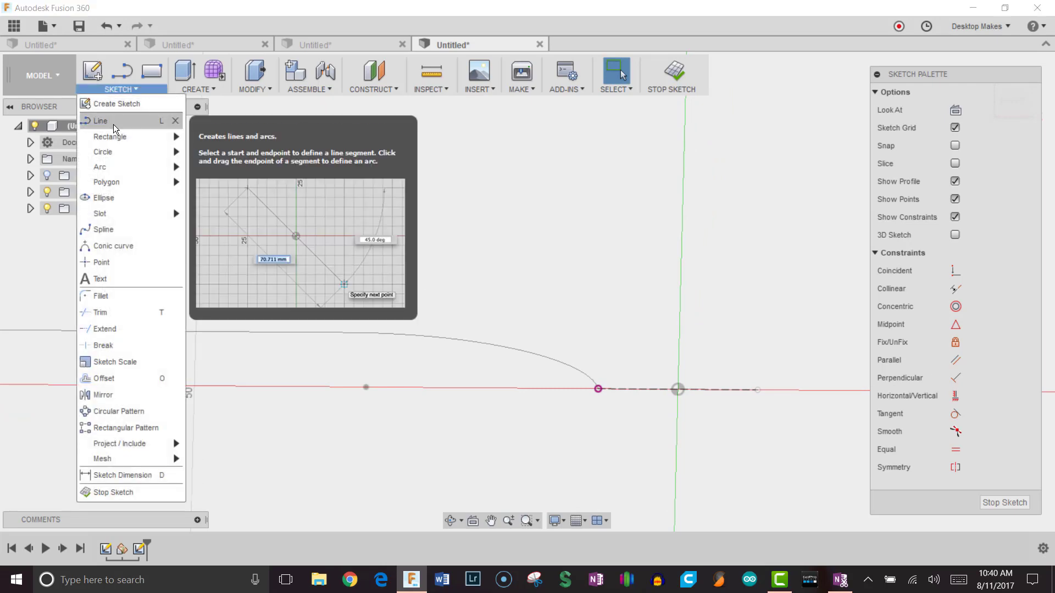
mouse_move(118, 139)
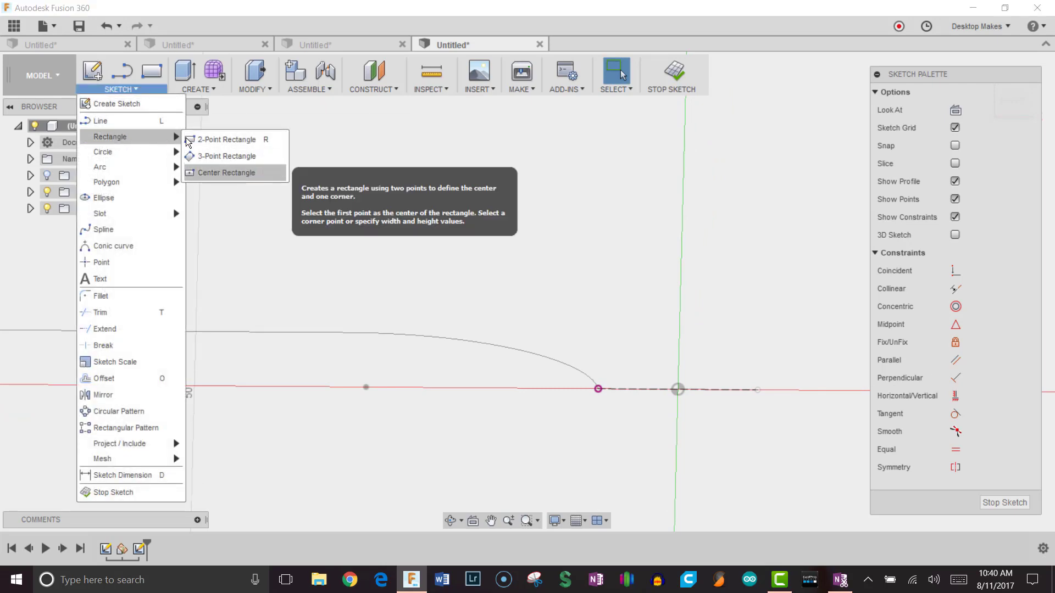
left_click(227, 173)
left_click_drag(1000, 79, 943, 79)
left_click(1011, 97)
left_click(595, 372)
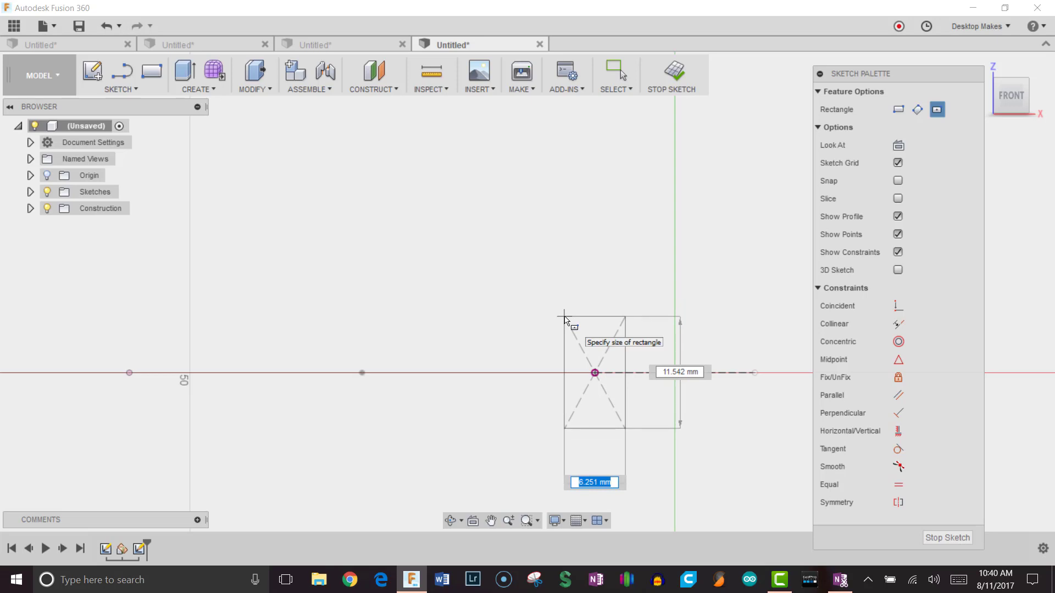
type("15")
key("Tab")
type("22")
key("Return")
key("Escape")
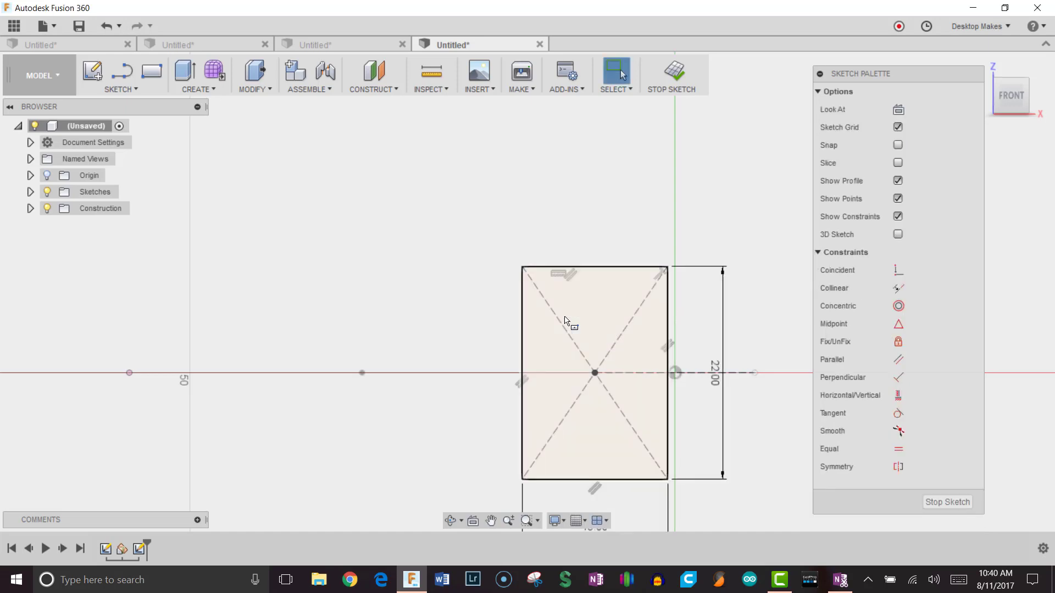
Round all four corners of the rectangle using the sketch Fillet
left_click(143, 96)
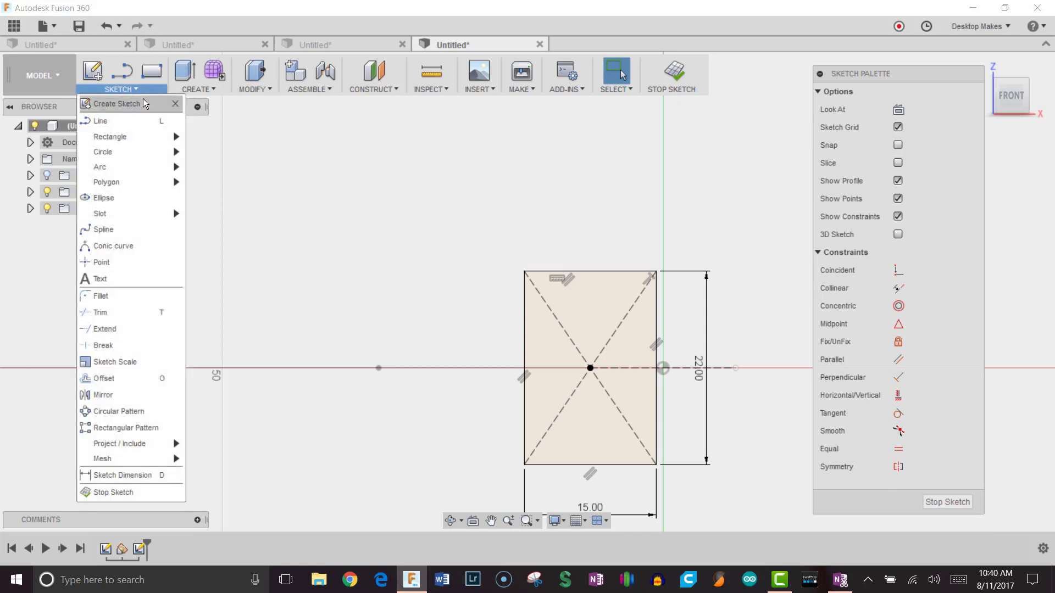
left_click(130, 299)
left_click(525, 317)
left_click(561, 272)
left_click(623, 271)
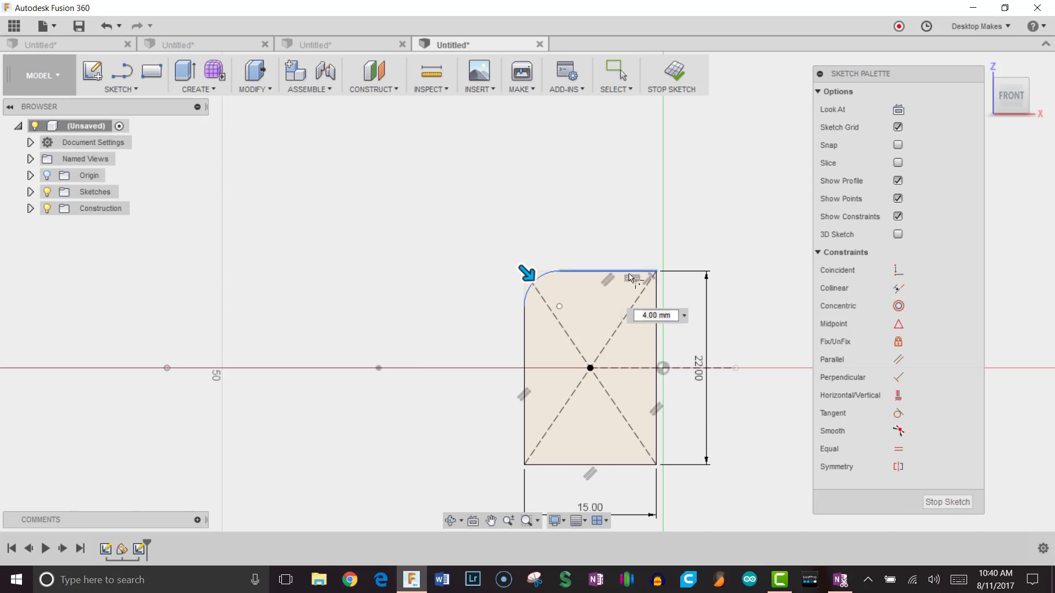
left_click(656, 313)
middle_click_drag(644, 394, 652, 328)
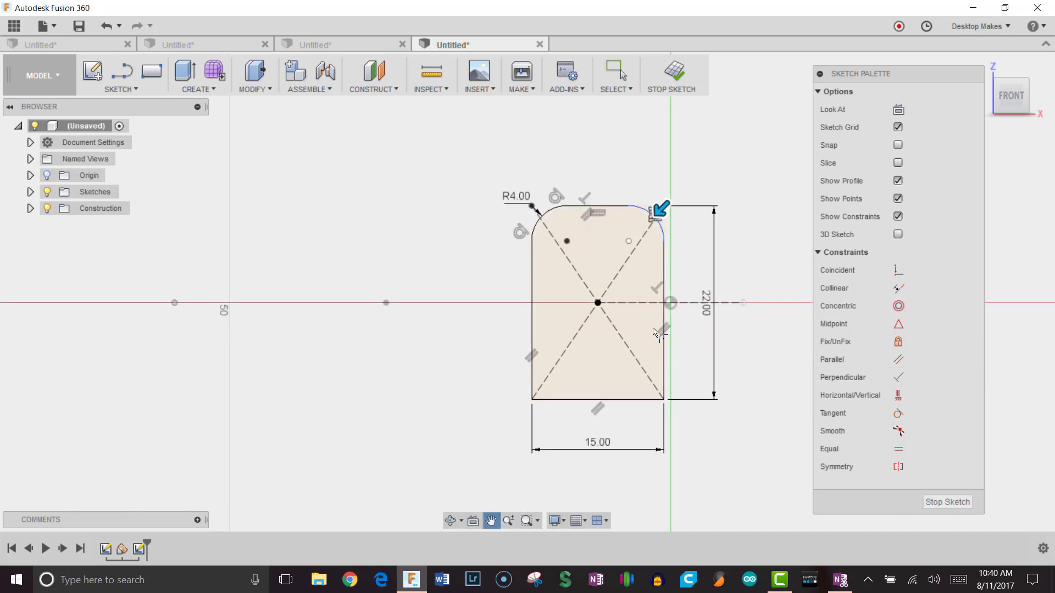
left_click(664, 369)
left_click(592, 400)
left_click(584, 401)
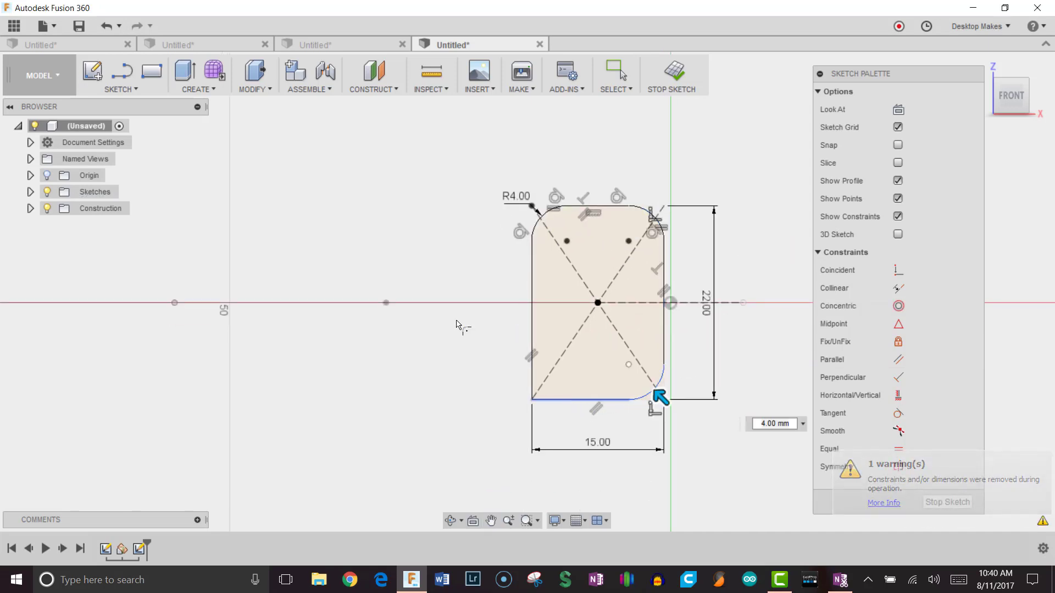
left_click(531, 375)
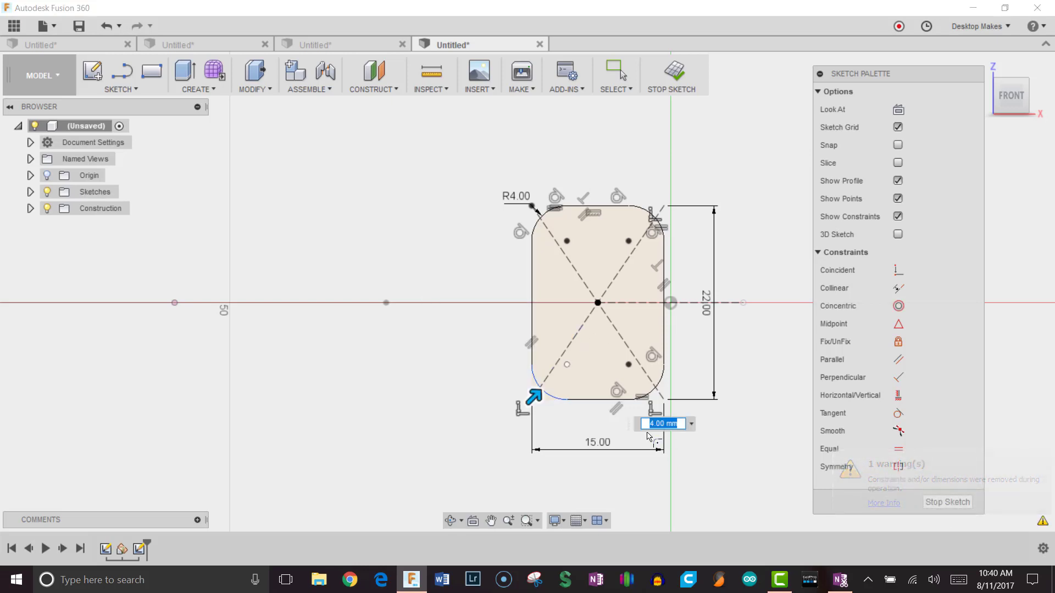
Set the radius of the rectangle's corner fillets to 4 mm
type("5")
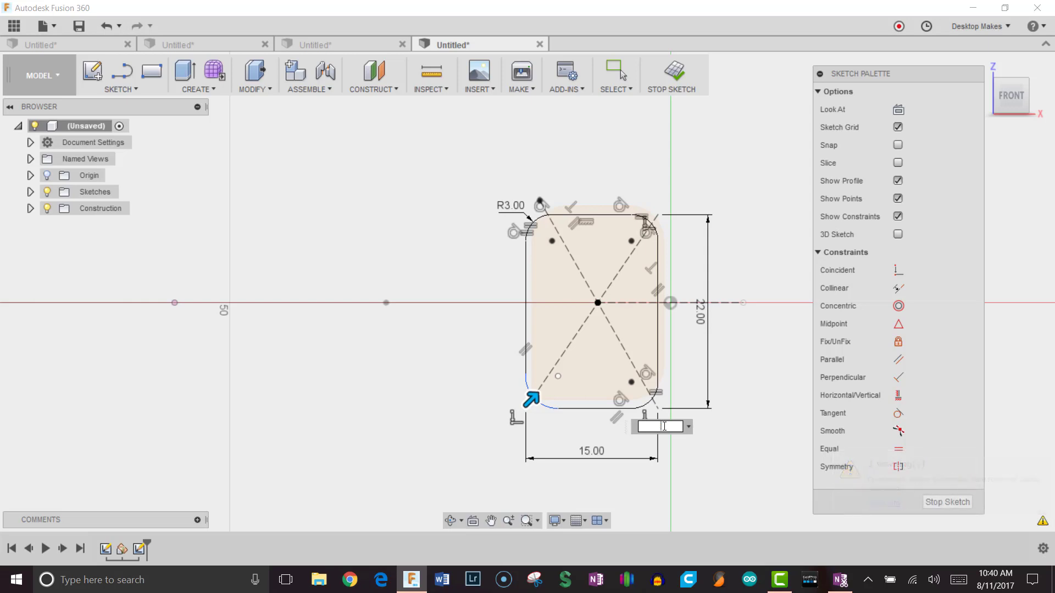
key("BackSpace")
type("4")
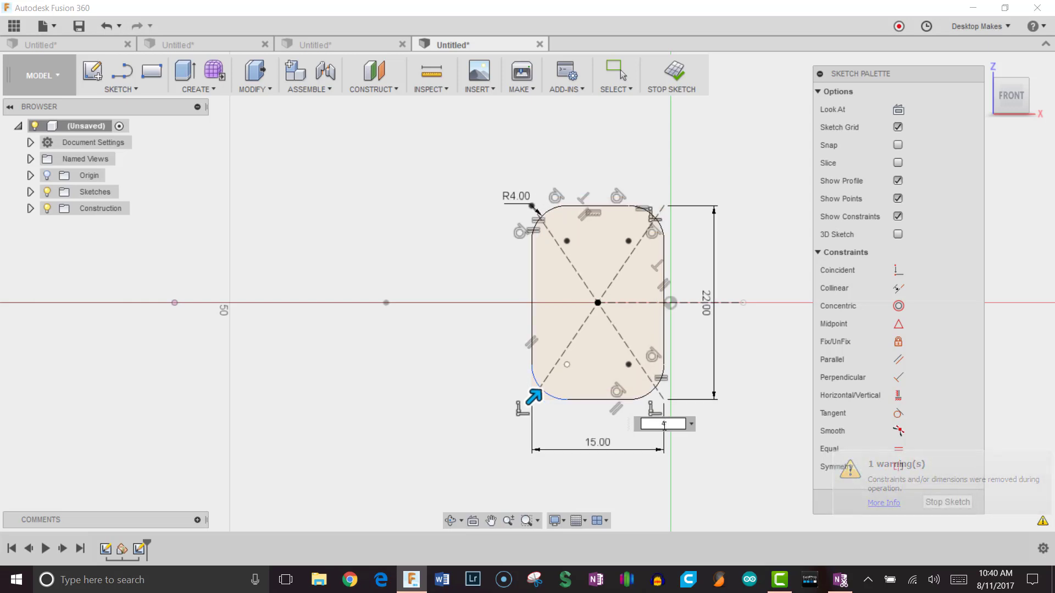
key("Return")
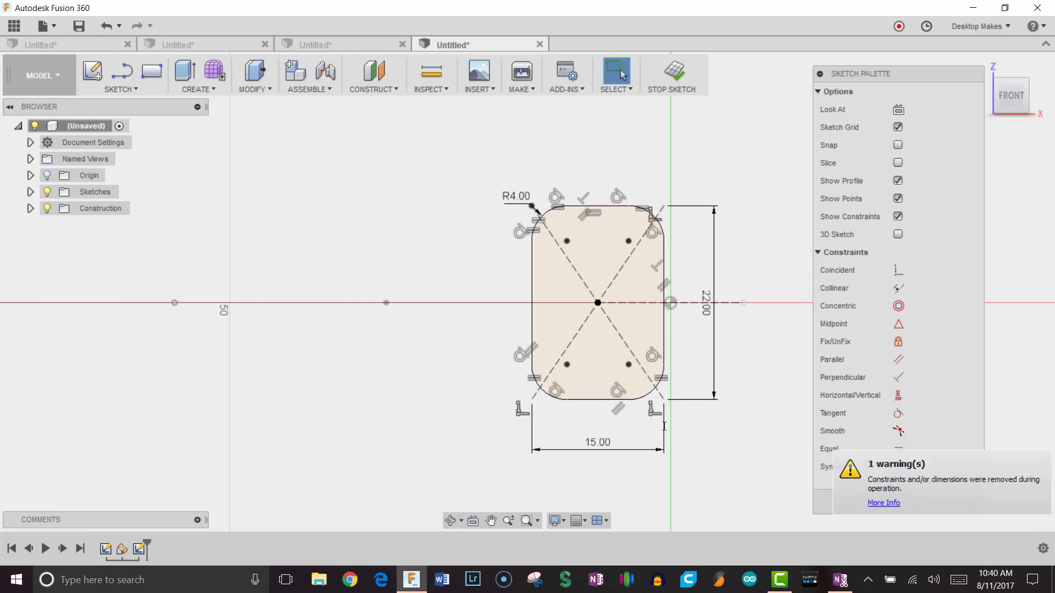
scroll(439, 373, "down", 1)
middle_click_drag(416, 303, 332, 248, "shift")
scroll(414, 310, "down", 3)
middle_click_drag(488, 327, 507, 321)
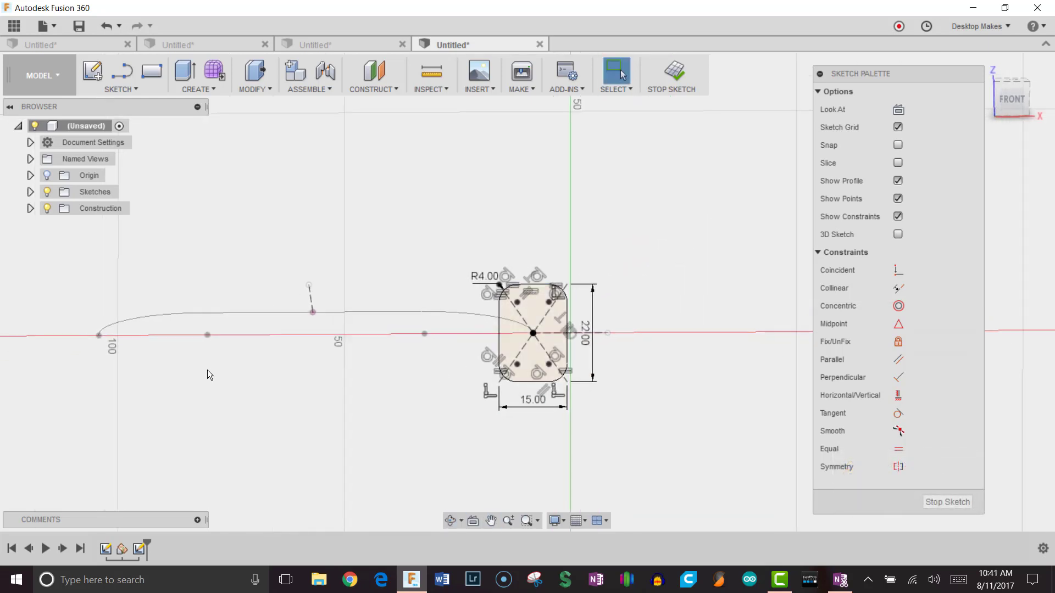
Project the middle point of the path's straight base line into the current profile sketch
left_click(1012, 99)
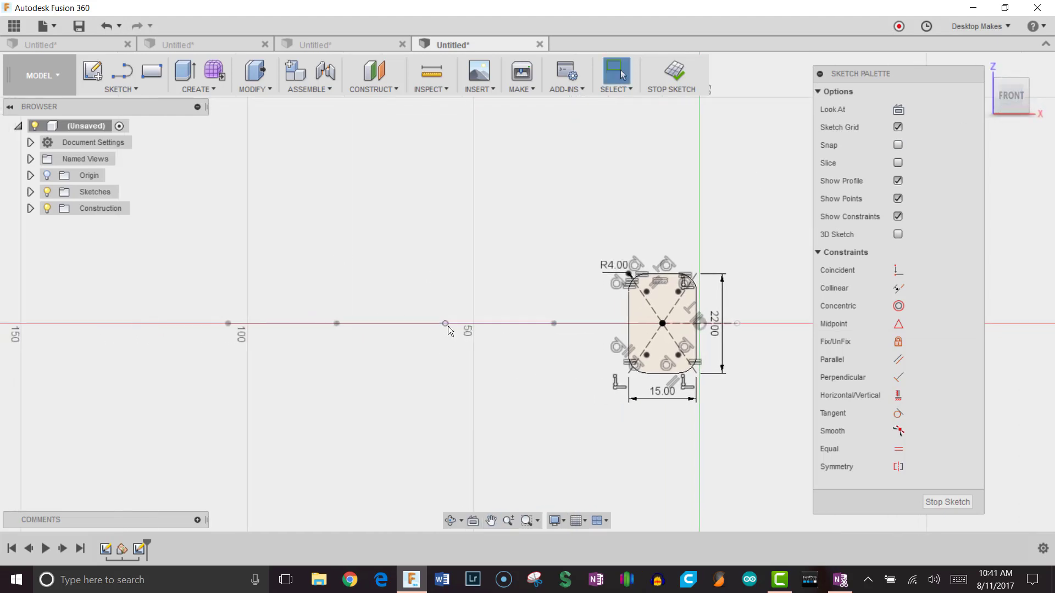
mouse_move(445, 281)
middle_mouse_down("shift")
mouse_move(454, 272)
mouse_move(451, 280)
middle_mouse_up("shift")
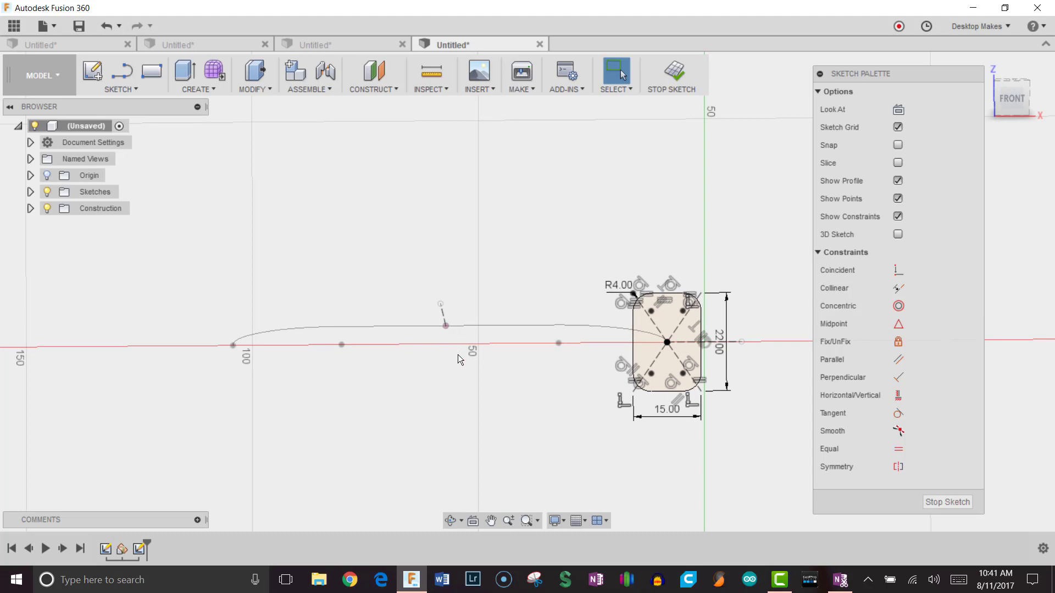
key("p")
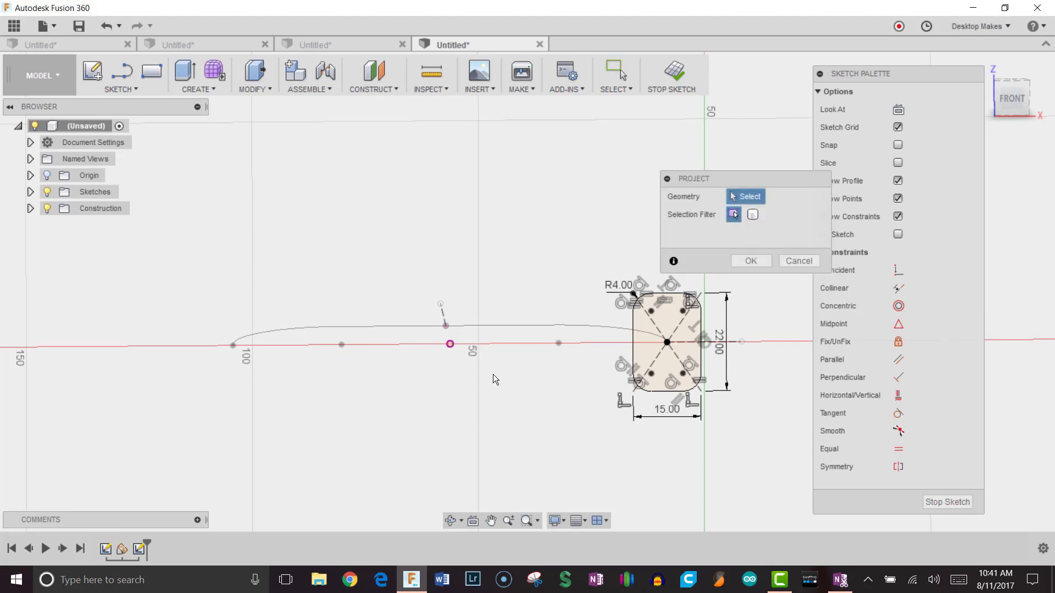
left_click(751, 260)
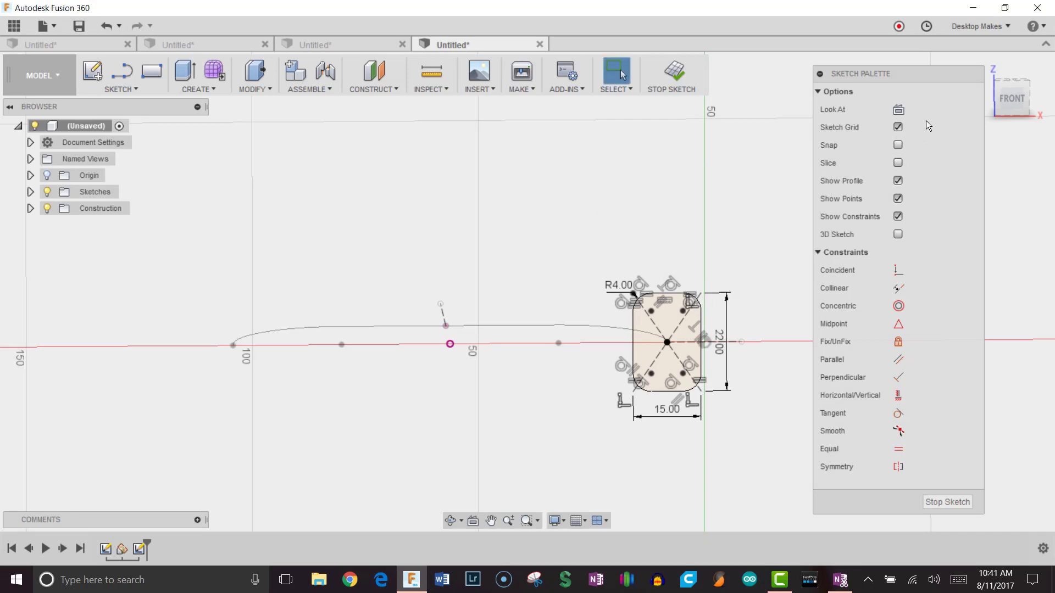
Draw a vertical line upward from the projected middle point and convert it to construction geometry
key("l")
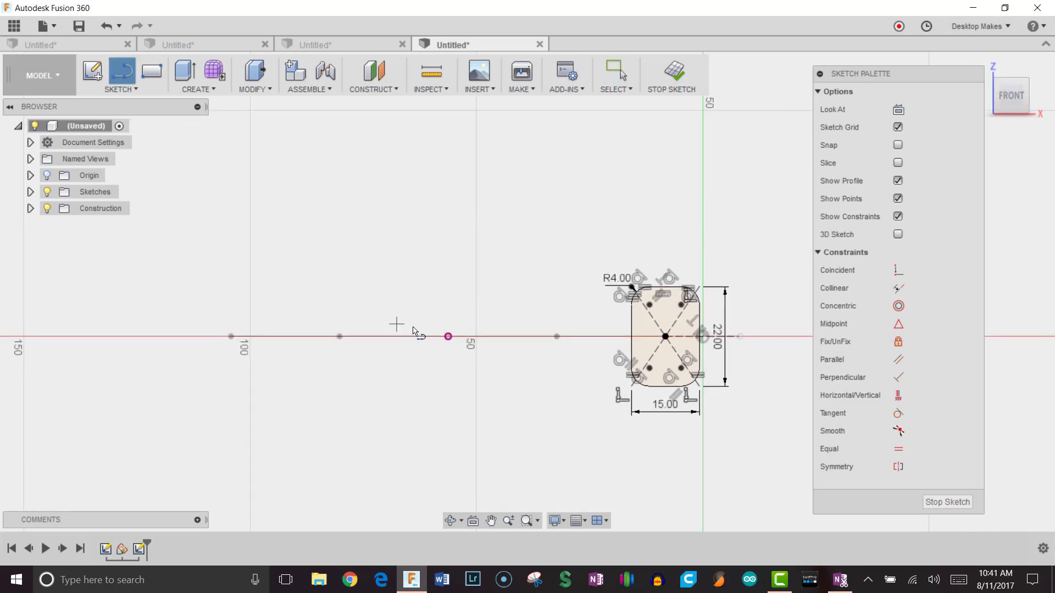
left_click(447, 336)
left_click(448, 185)
key("Escape")
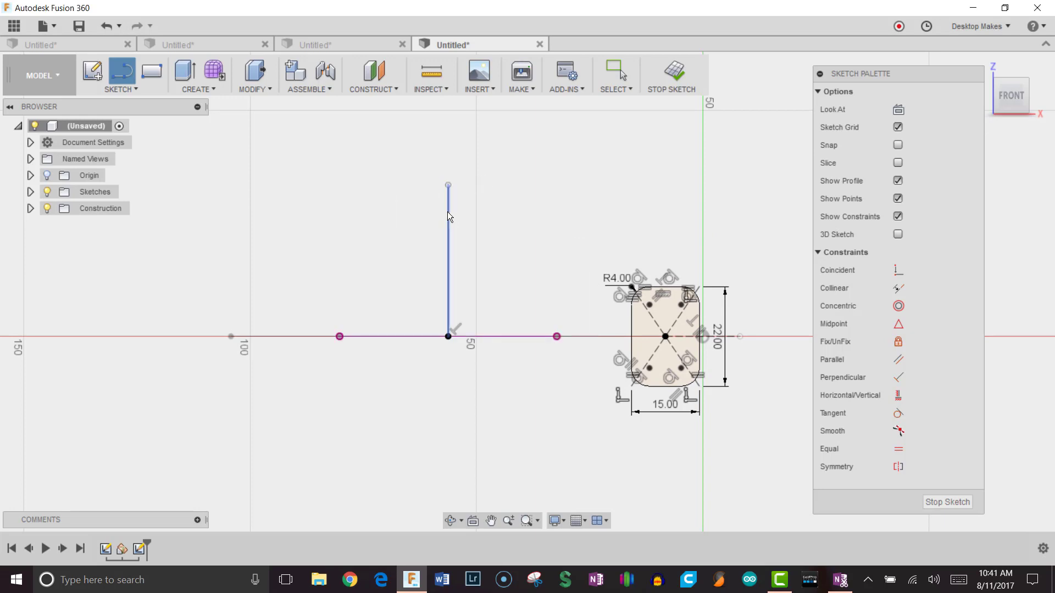
left_click(448, 211)
key("x")
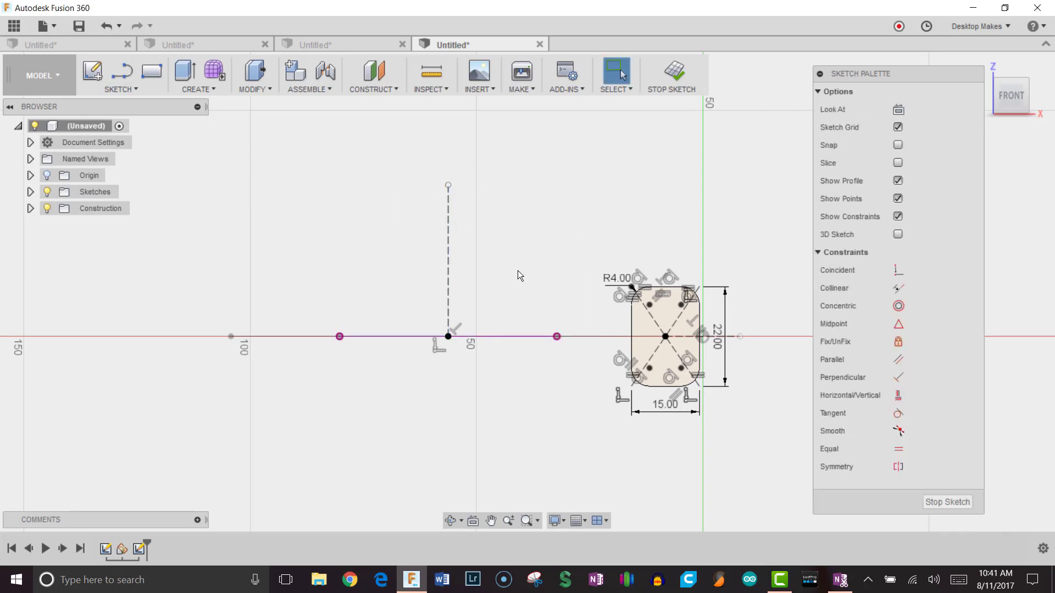
Mirror the rounded rectangle across the vertical construction line to the path's other end and finish the sketch
left_click(146, 91)
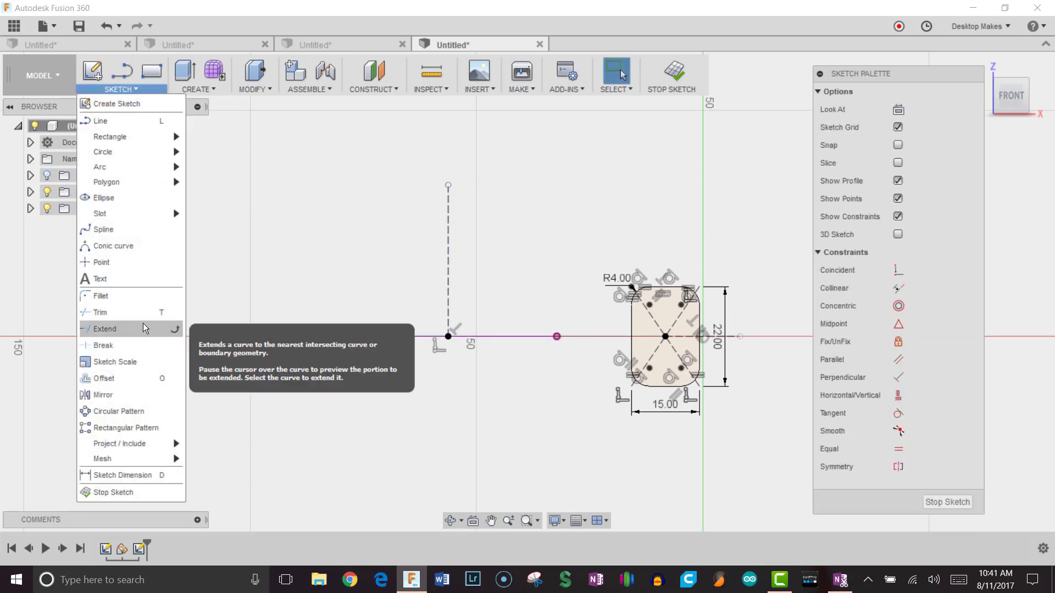
left_click(131, 395)
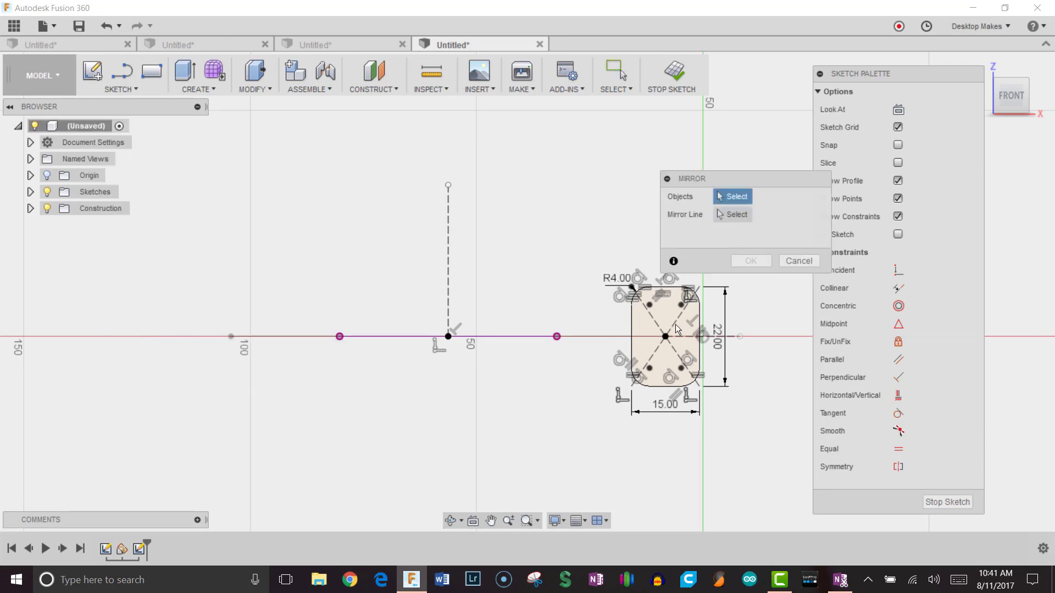
double_click(632, 307)
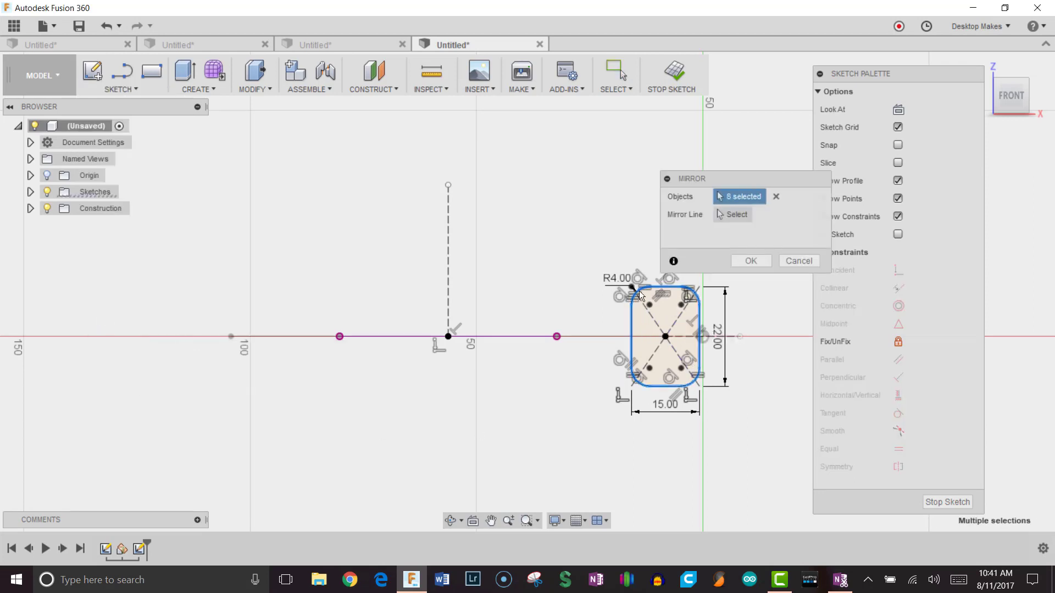
left_click(731, 215)
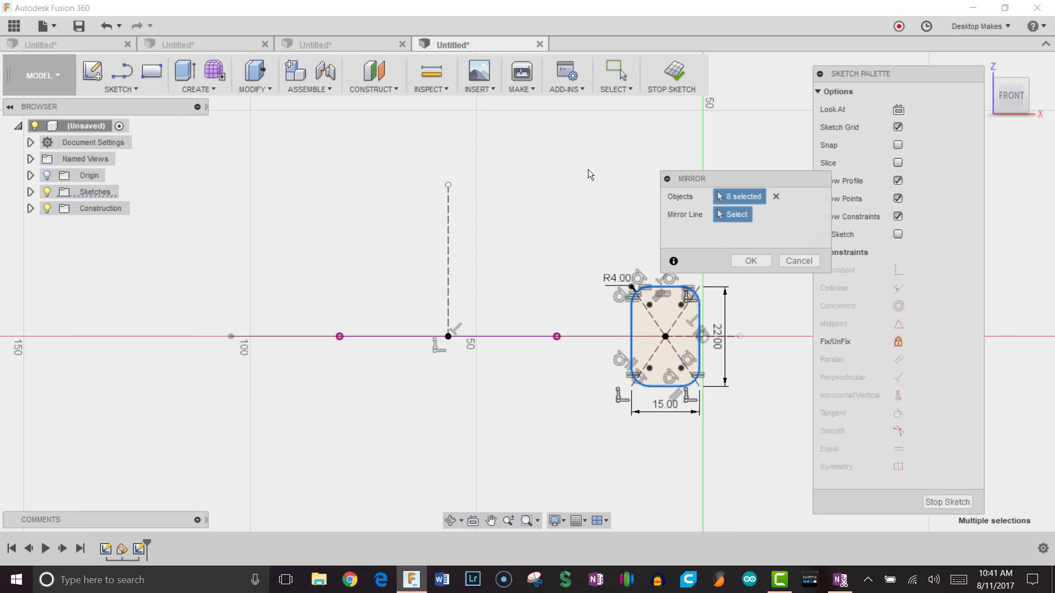
left_click(449, 238)
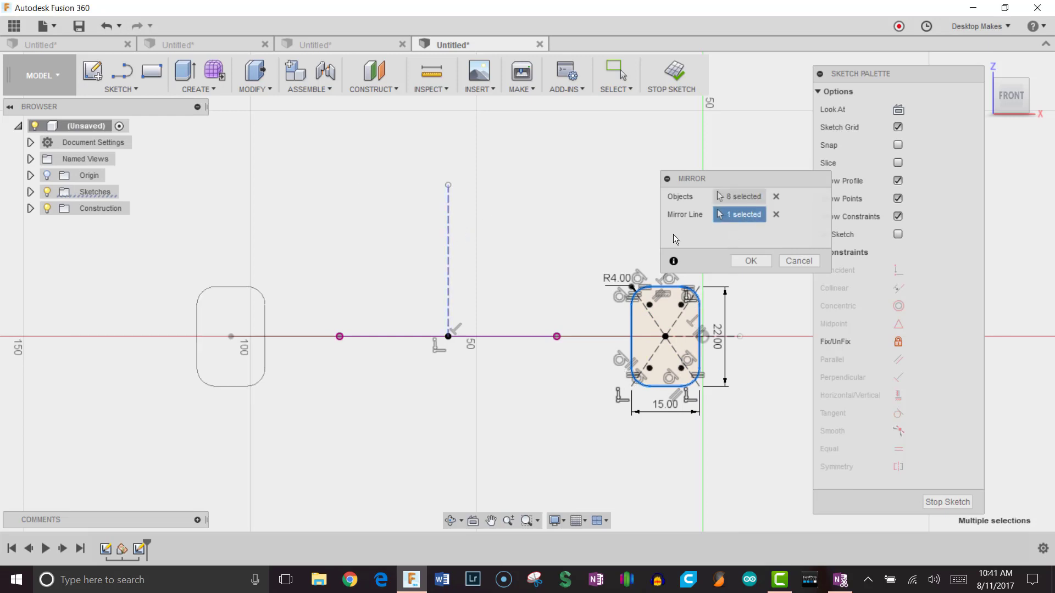
left_click(750, 261)
mouse_move(593, 210)
middle_mouse_down("shift")
mouse_move(549, 235)
mouse_move(552, 355)
middle_mouse_up("shift")
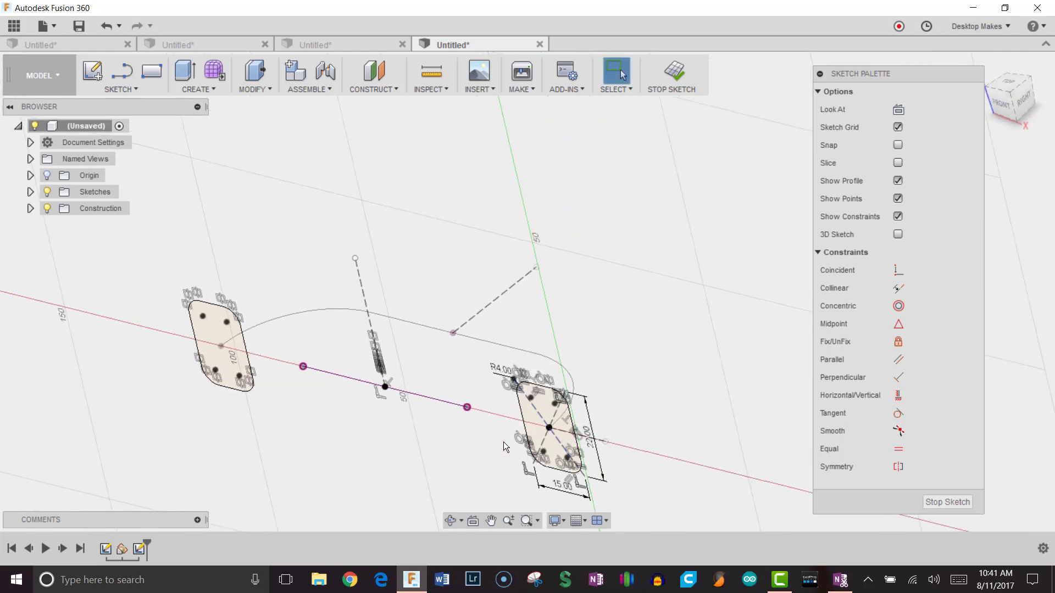
left_click(672, 75)
Show the origin planes and start a sketch on the YZ plane crossing the middle of the path
mouse_move(691, 231)
middle_mouse_down("shift")
mouse_move(593, 230)
mouse_move(615, 172)
mouse_move(615, 182)
middle_mouse_up("shift")
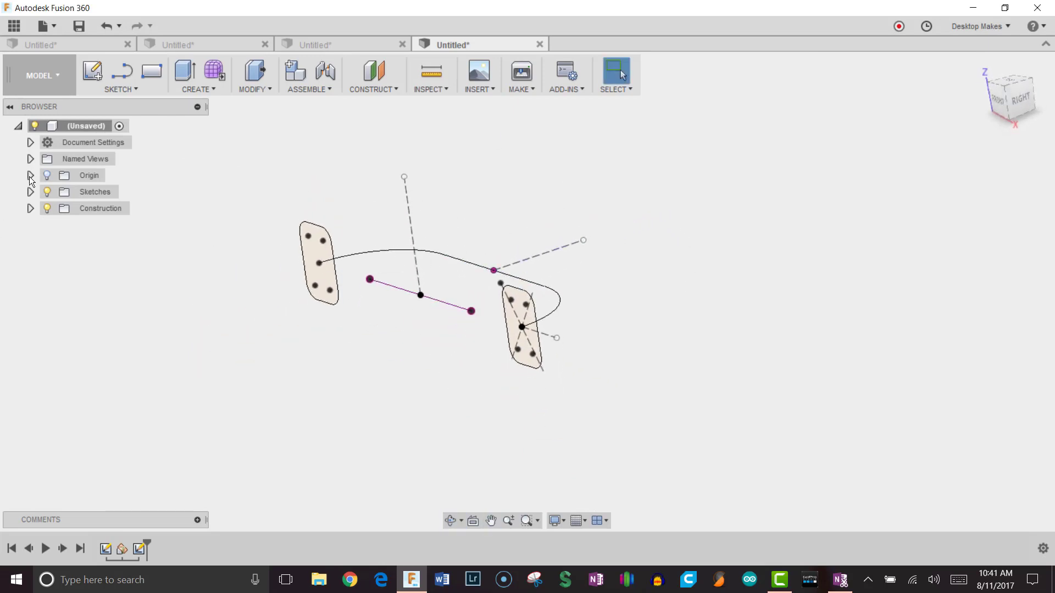
left_click(46, 176)
mouse_move(692, 273)
middle_mouse_down("shift")
mouse_move(683, 252)
mouse_move(668, 296)
mouse_move(680, 318)
mouse_move(684, 271)
middle_mouse_up("shift")
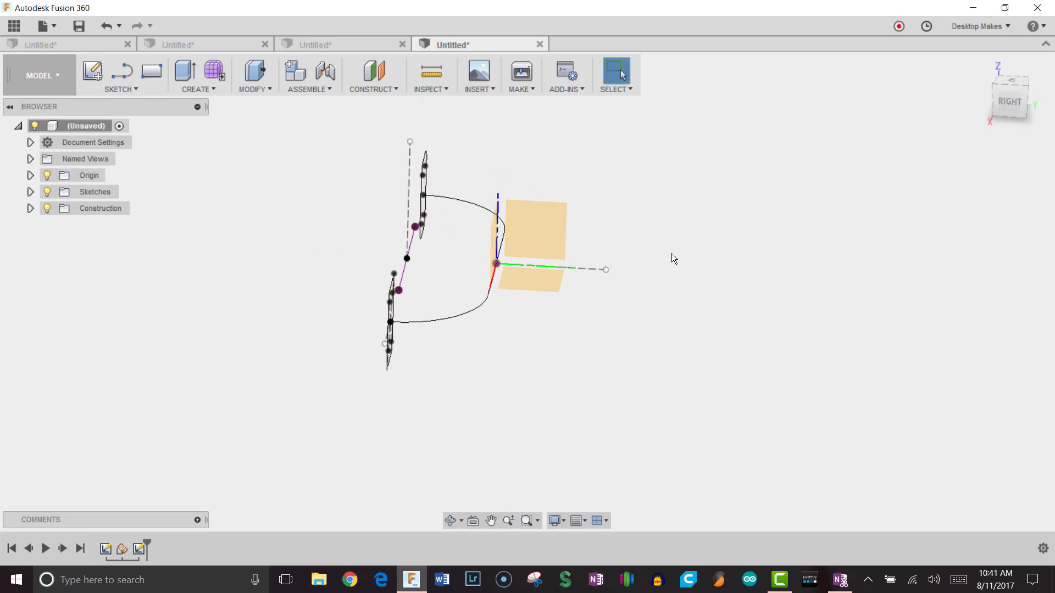
left_click(91, 70)
left_click(543, 216)
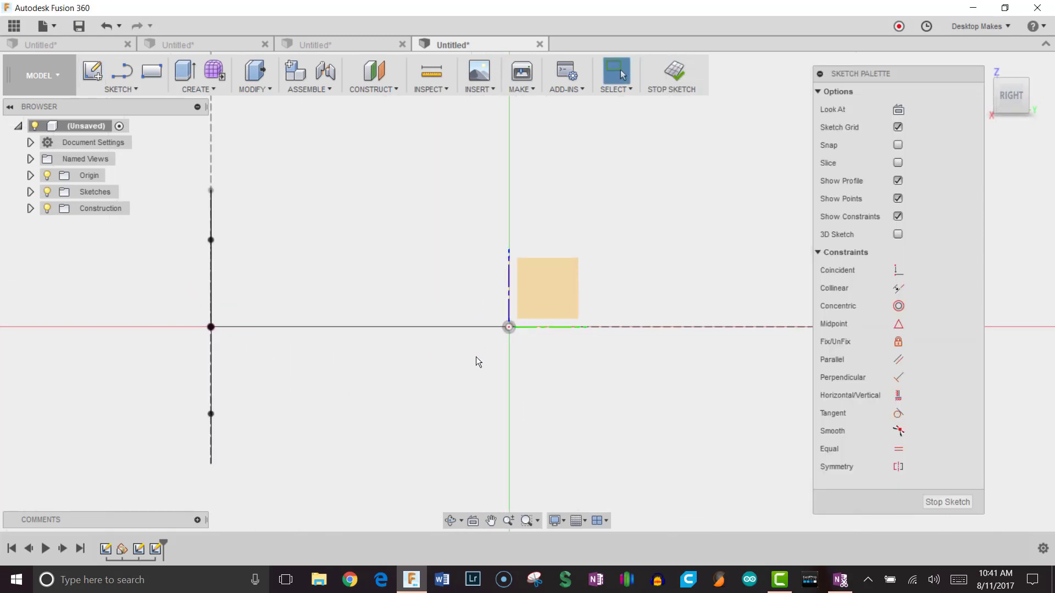
Draw a center rectangle on the origin, 5 mm wide and 22 mm high
left_click(134, 93)
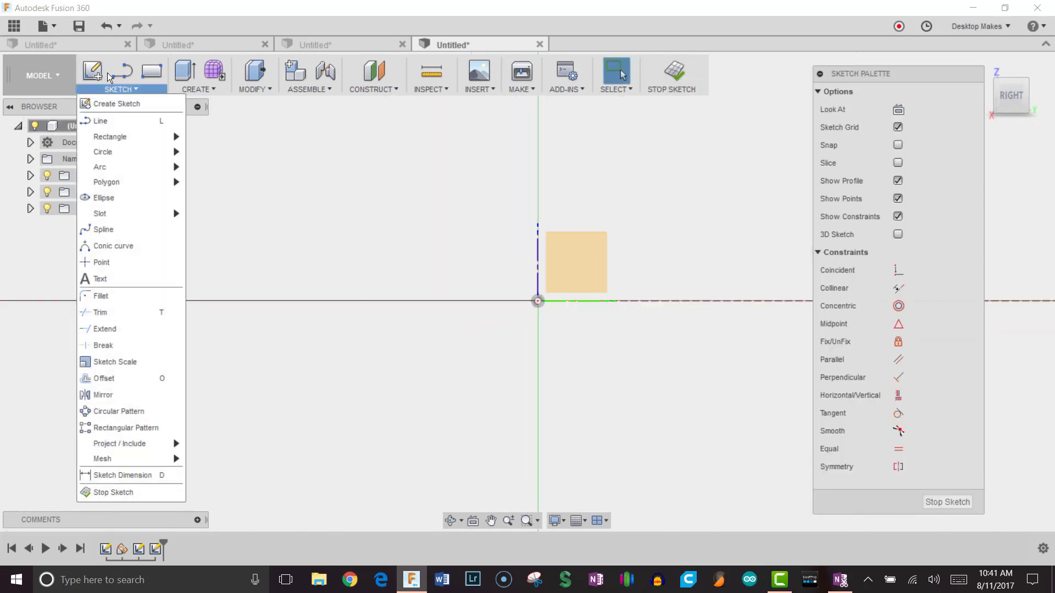
mouse_move(117, 139)
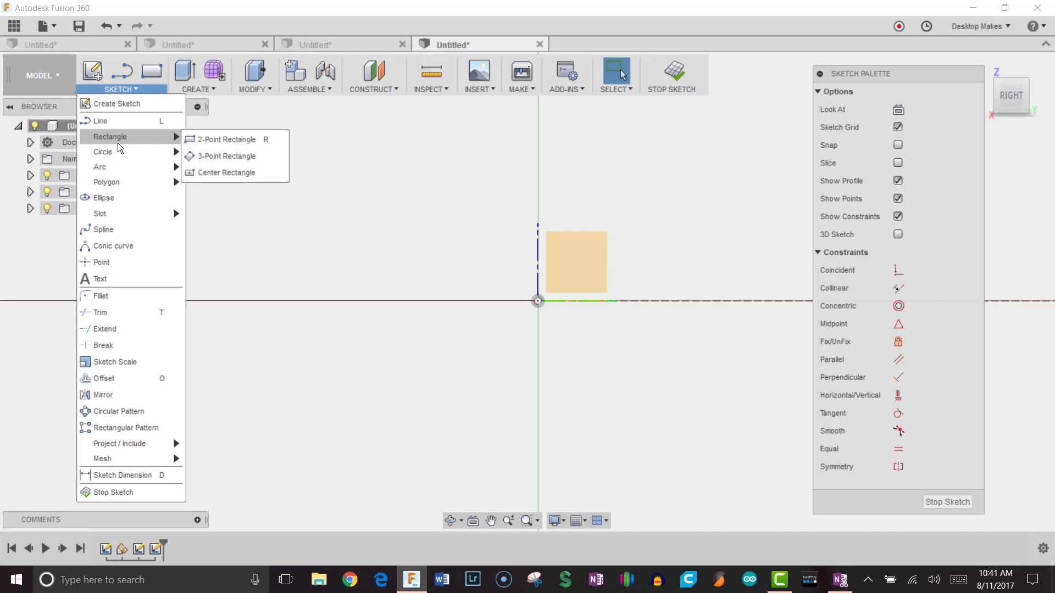
left_click(218, 175)
left_click(537, 301)
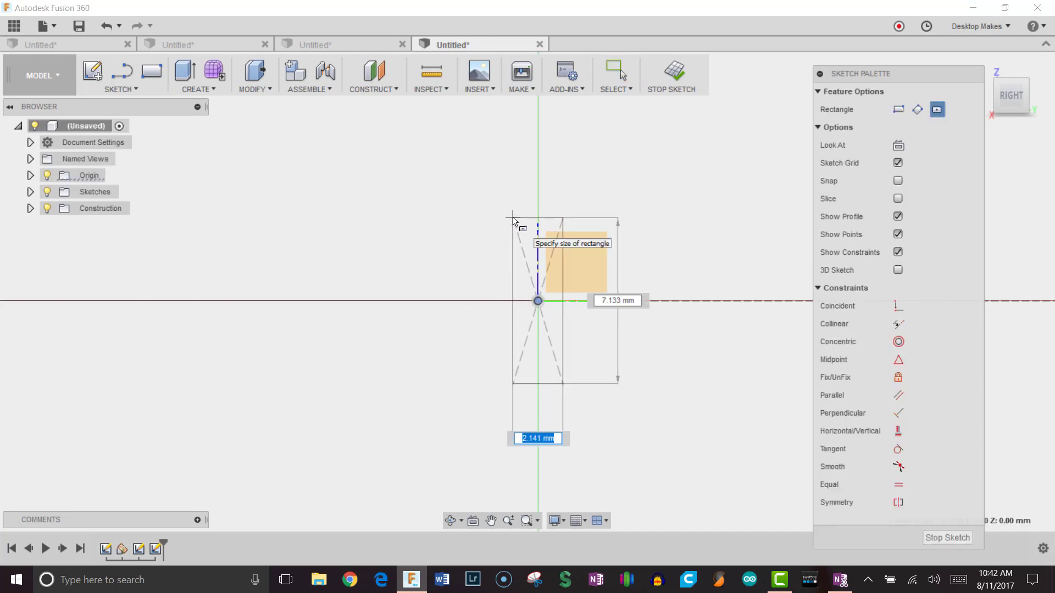
type("5")
key("Tab")
type("22")
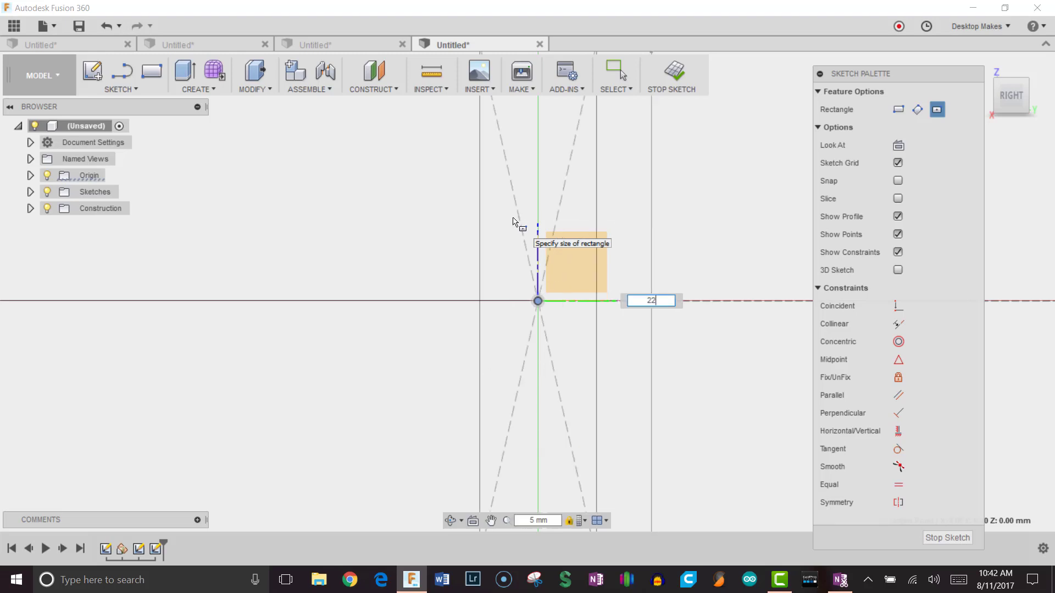
key("Return")
Round all four corners of the 5 × 22 mm rectangle with 1 mm sketch fillets
left_click(121, 89)
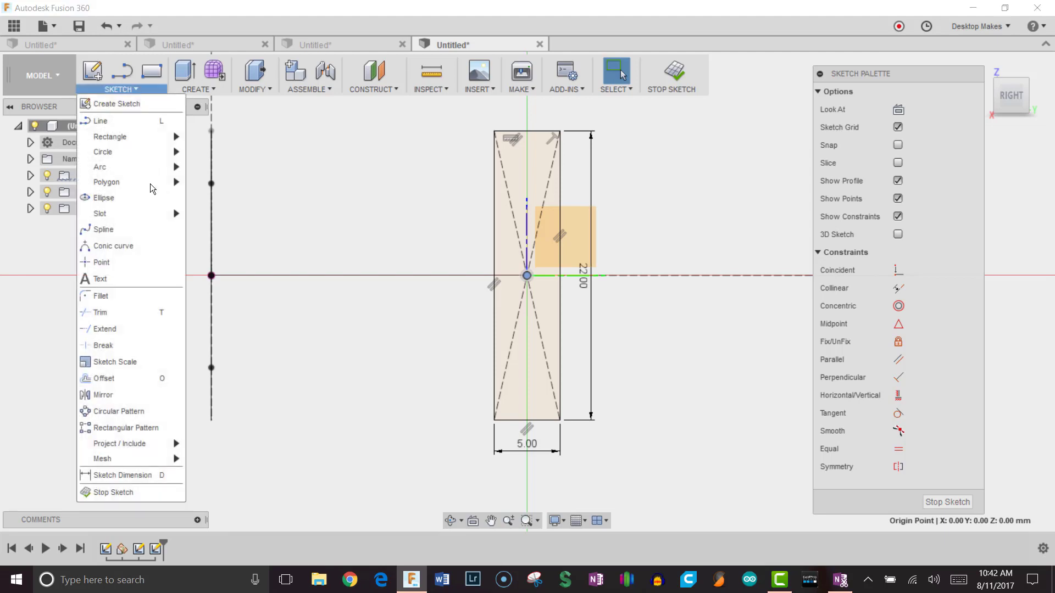
left_click(102, 295)
left_click(494, 180)
left_click(534, 132)
left_click(560, 159)
left_click(534, 131)
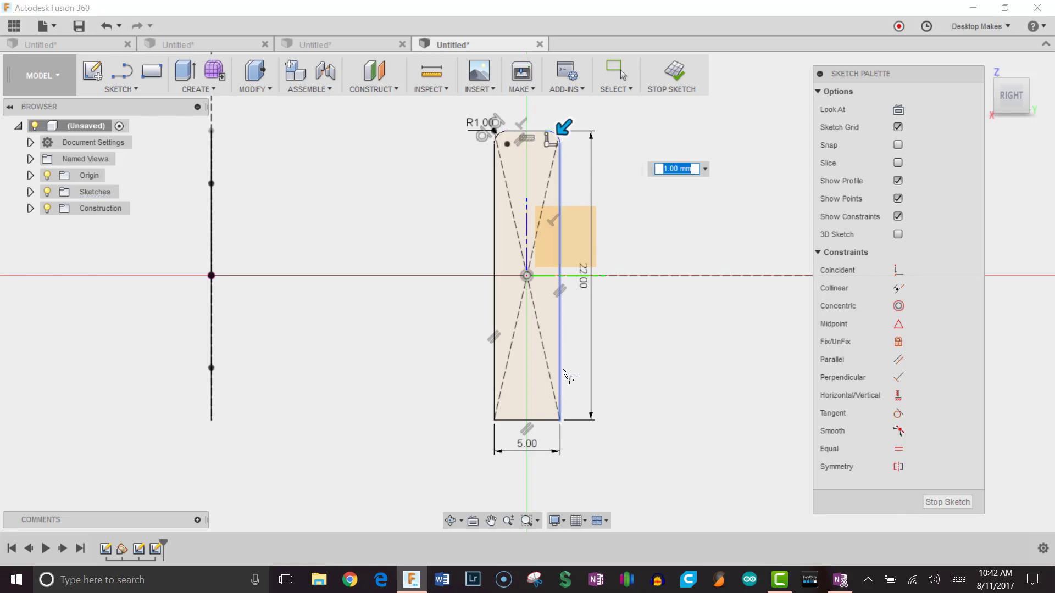
left_click(562, 372)
left_click(507, 420)
left_click(494, 377)
key("Return")
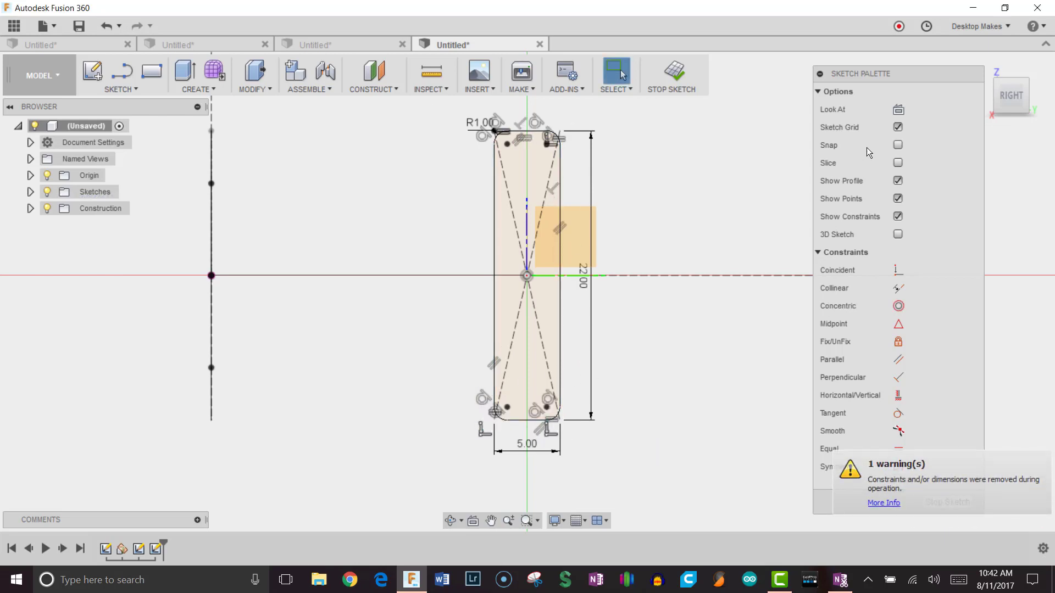
Finish the middle profile sketch and hide the origin planes
left_click(674, 74)
scroll(443, 306, "down", 3)
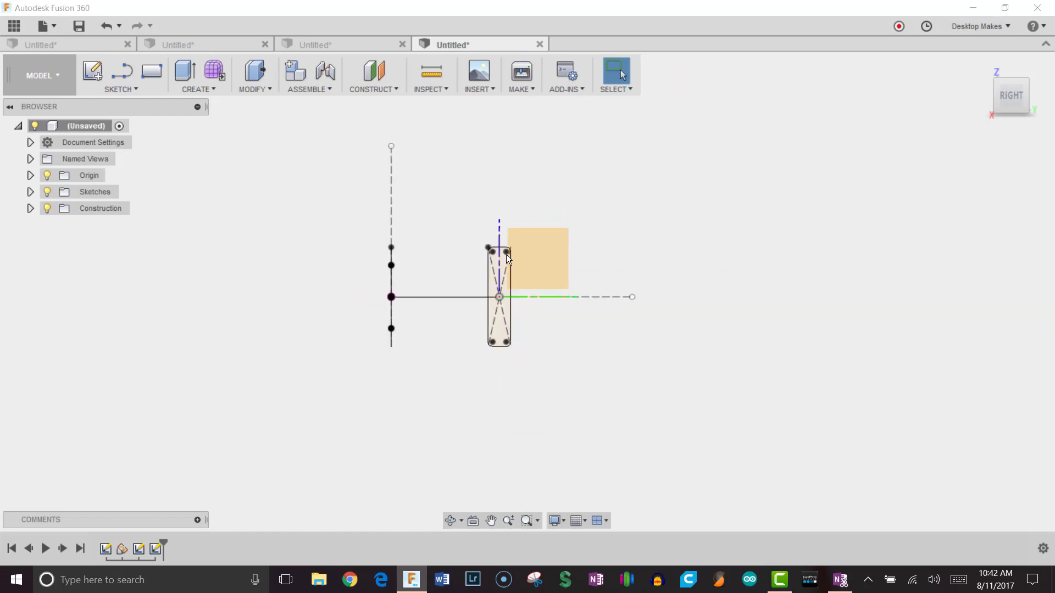
mouse_move(549, 254)
middle_mouse_down("shift")
mouse_move(603, 275)
mouse_move(602, 308)
mouse_move(572, 308)
mouse_move(603, 292)
mouse_move(664, 292)
mouse_move(599, 274)
mouse_move(556, 281)
mouse_move(565, 282)
middle_mouse_up("shift")
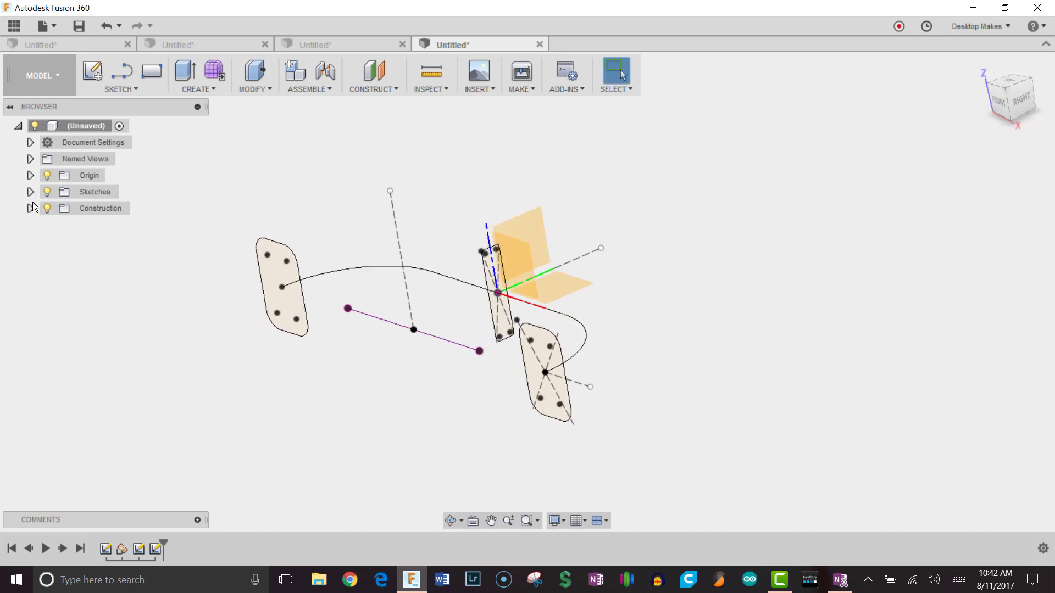
left_click(47, 175)
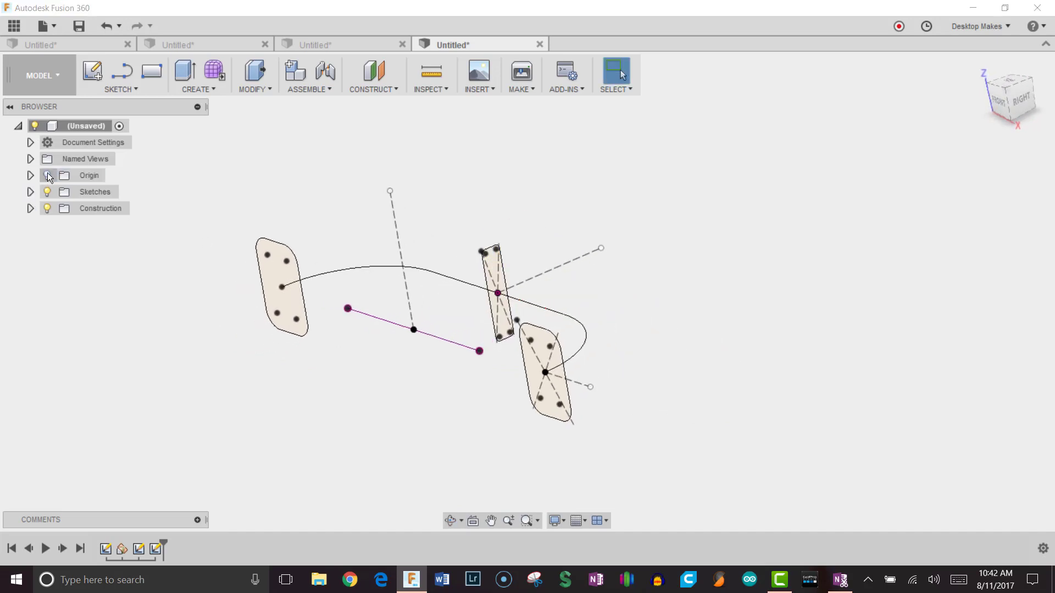
Start a Loft as a new body through the end, middle and opposite end profiles, in that order
middle_click_drag(231, 356, 279, 350, "shift")
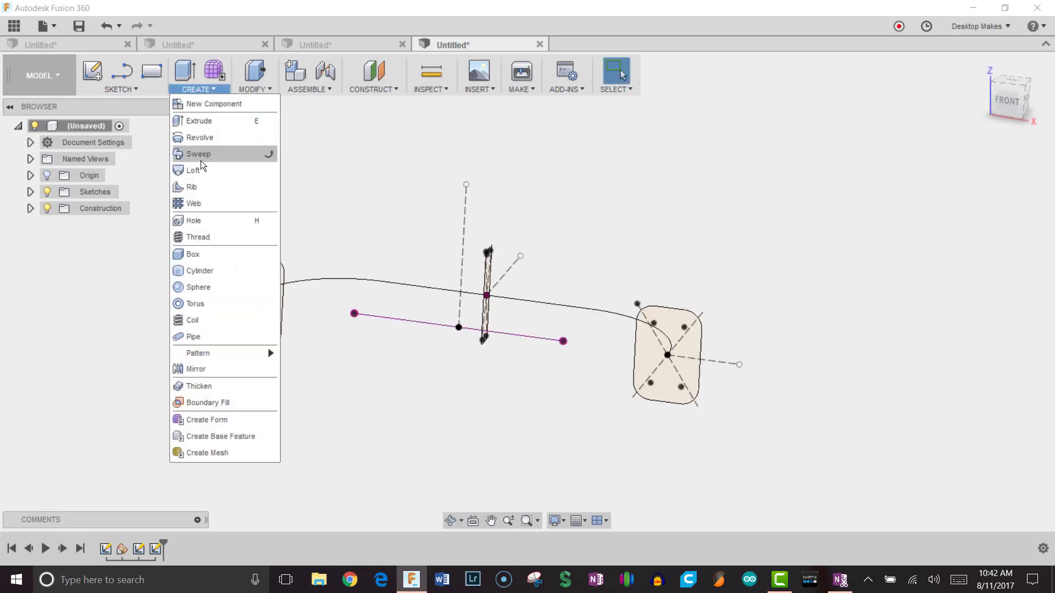
left_click(201, 170)
middle_click_drag(436, 165, 395, 207, "shift")
left_click_drag(852, 167, 765, 140)
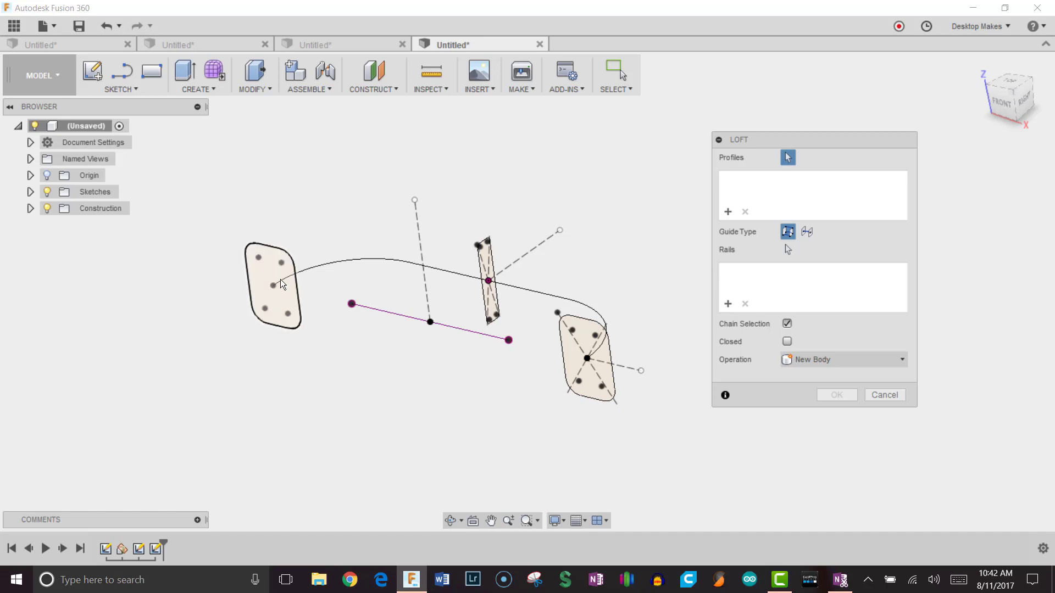
middle_click_drag(457, 229, 451, 223, "shift")
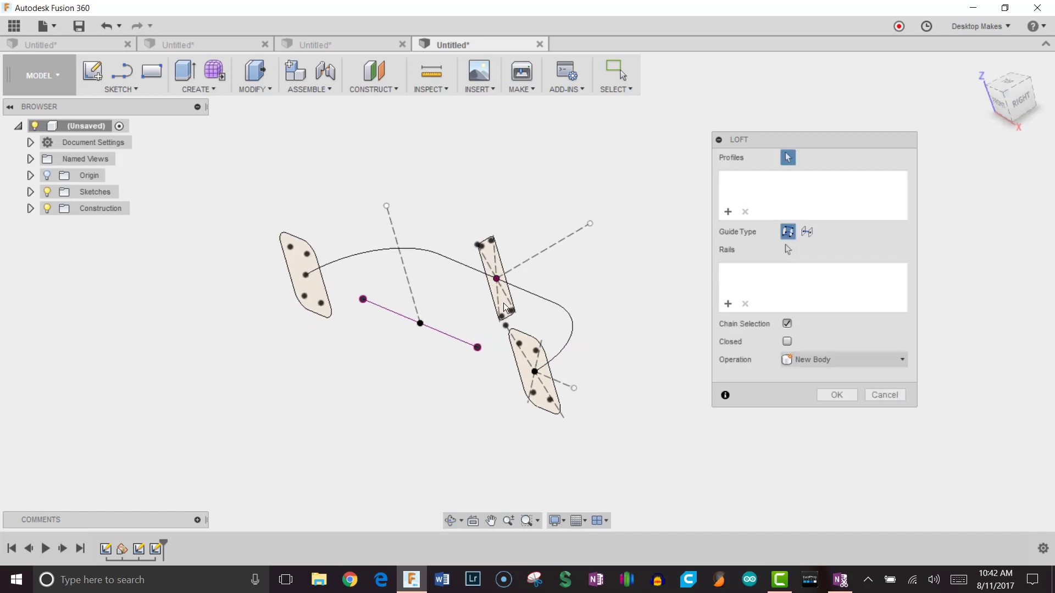
left_click(529, 358)
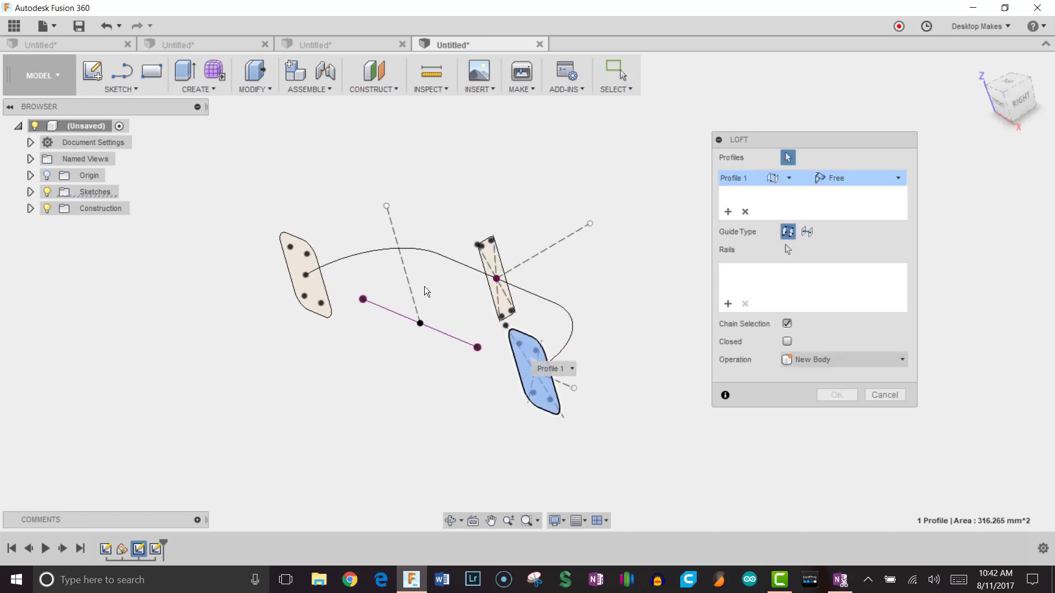
left_click(503, 302)
left_click(312, 283)
Change the loft's guide type to centerline and choose the curved path as the centerline
middle_click_drag(332, 302, 438, 282, "shift")
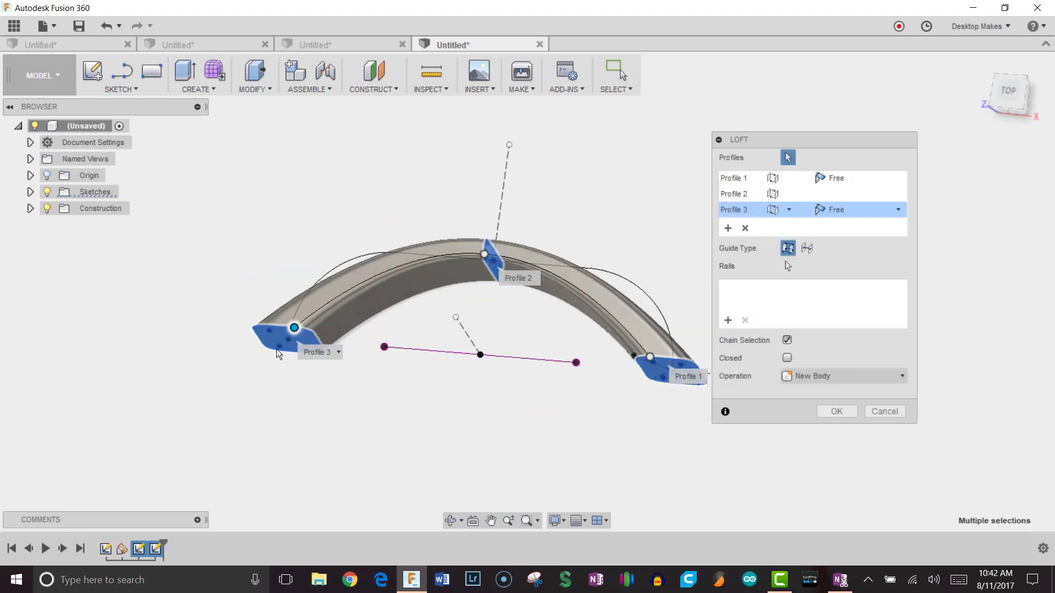
middle_click_drag(542, 401, 505, 392)
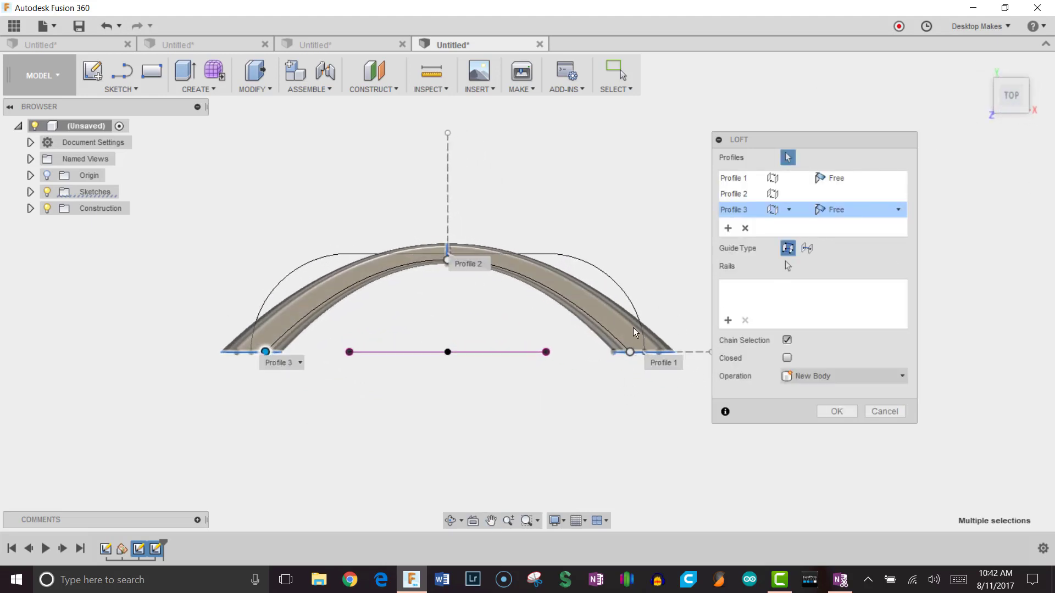
middle_click_drag(428, 339, 520, 387, "shift")
middle_click_drag(568, 242, 598, 285, "shift")
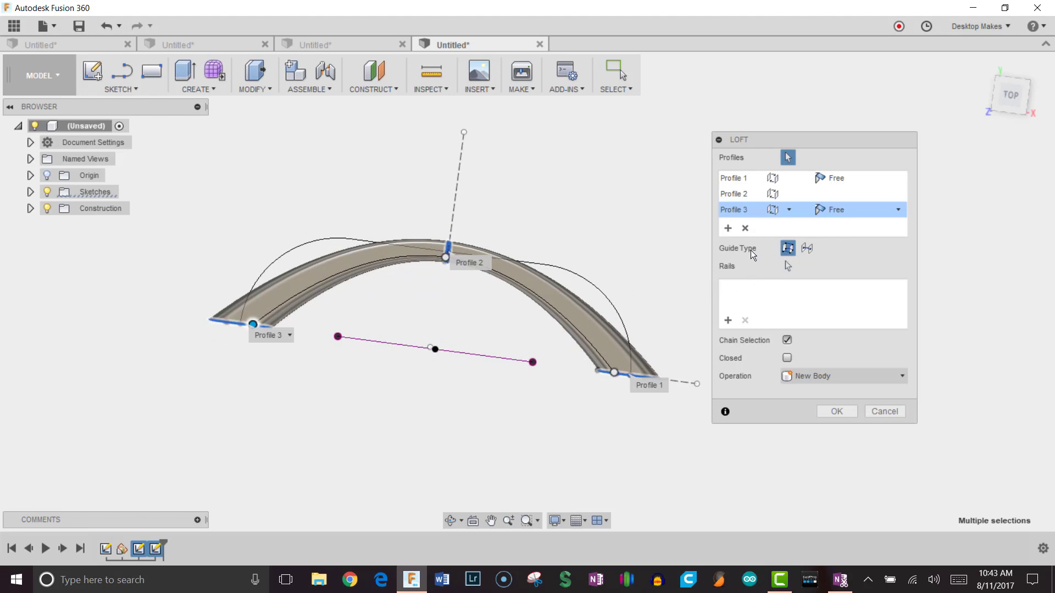
left_click(808, 250)
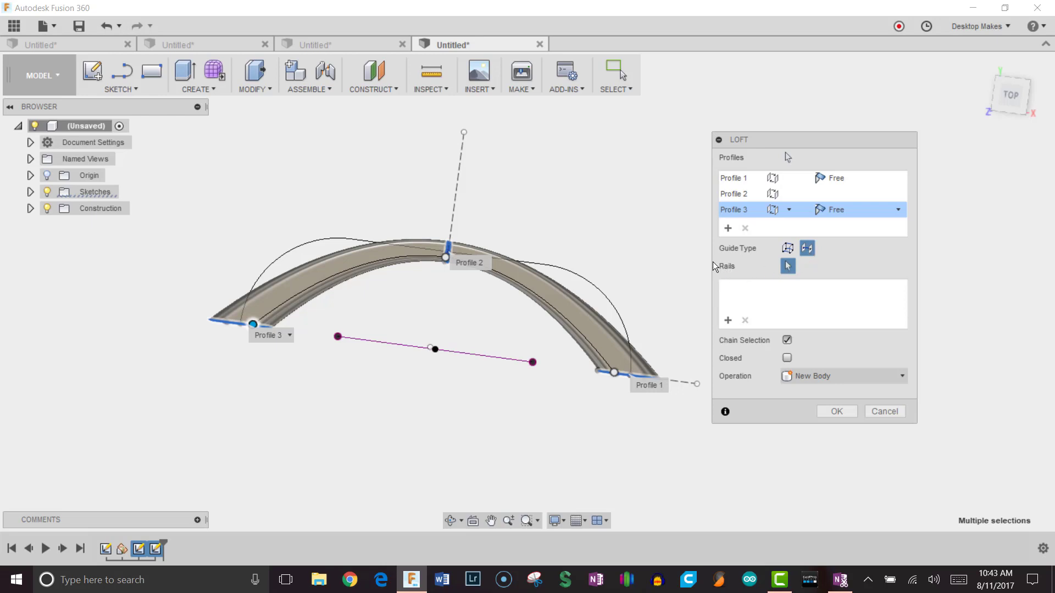
left_click(595, 286)
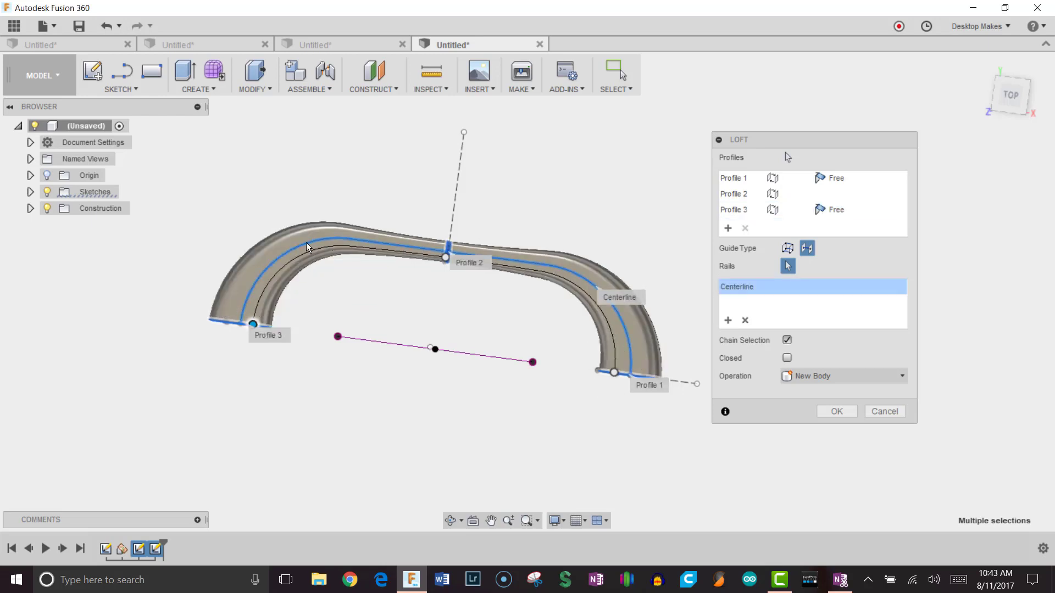
Complete the centerline loft through the three profiles as a new handle body
mouse_move(520, 452)
middle_mouse_down("shift")
mouse_move(521, 396)
mouse_move(610, 329)
mouse_move(608, 348)
mouse_move(496, 414)
mouse_move(511, 461)
middle_mouse_up("shift")
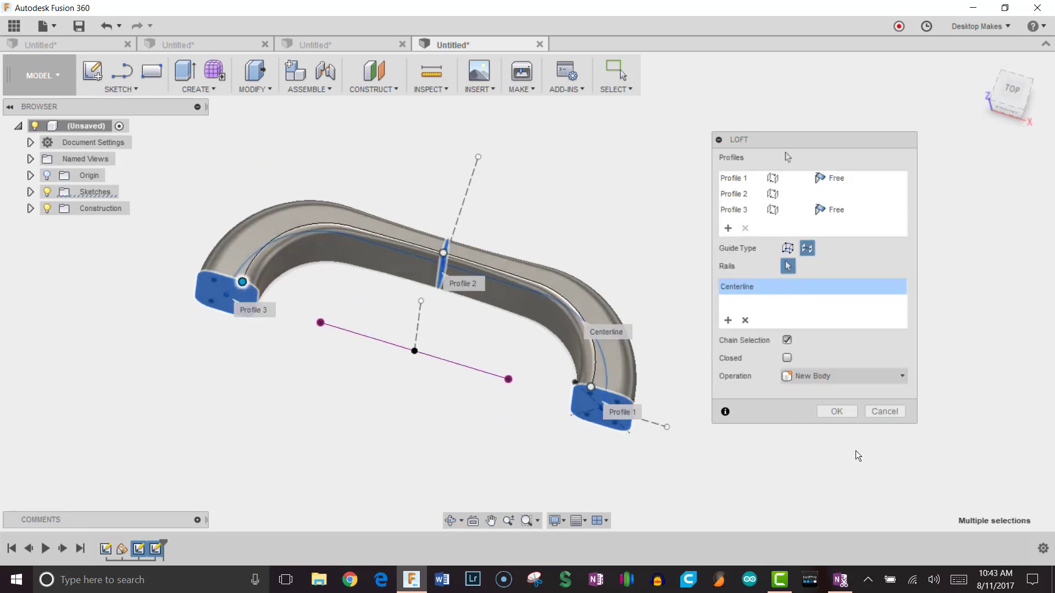
left_click(844, 412)
middle_click_drag(866, 337, 683, 320, "shift")
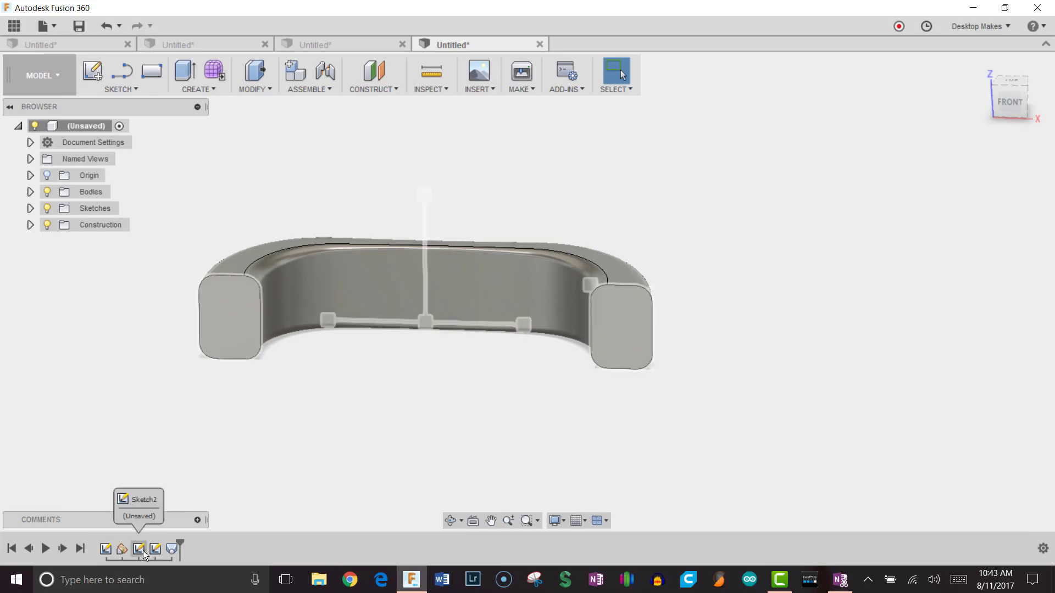
Reopen the end-profile sketch and draw a 4 mm diameter circle at the center of the dimensioned 15 × 22 mm rectangle
middle_click_drag(135, 304, 135, 305, "shift")
key("Escape")
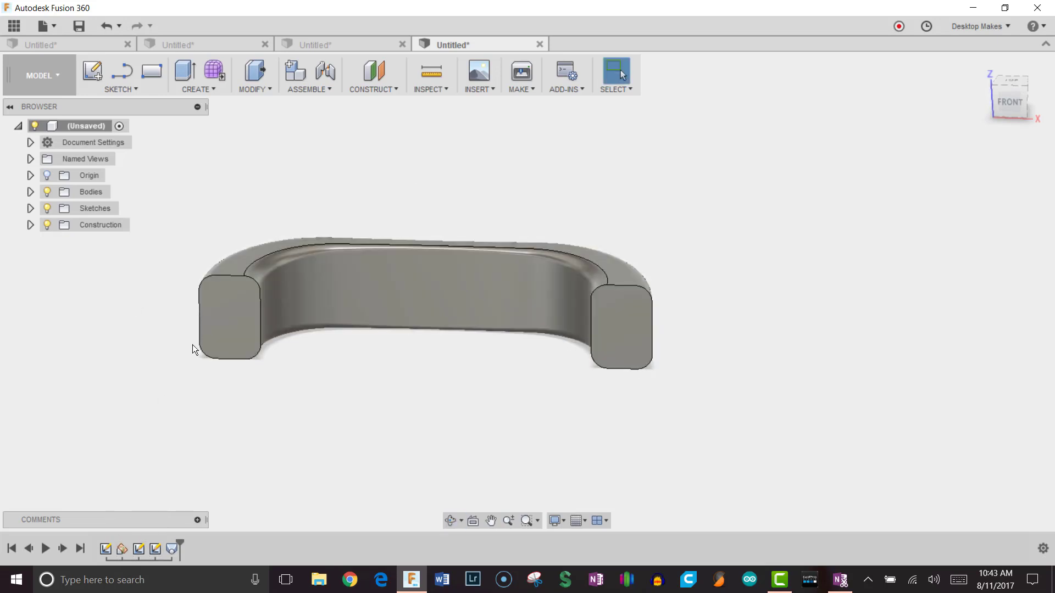
double_click(139, 549)
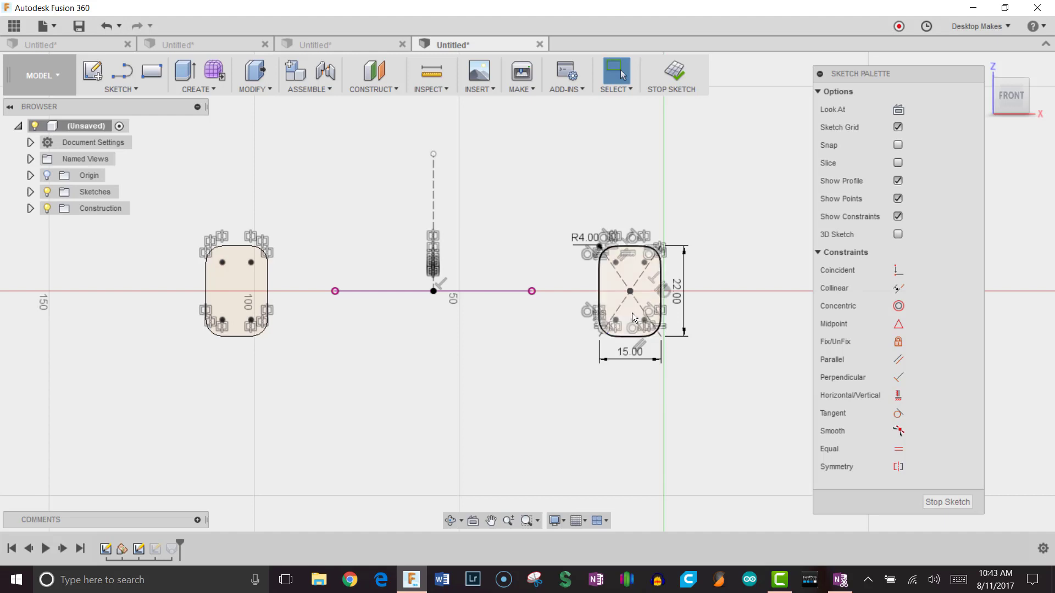
scroll(632, 312, "up", 3)
left_click(627, 271)
key("c")
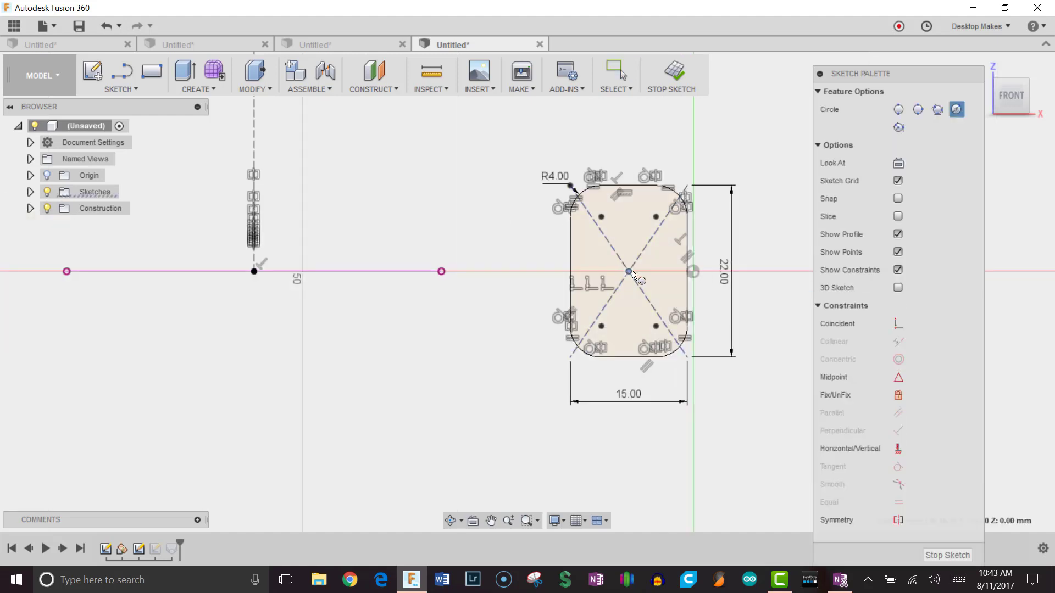
left_click(624, 262)
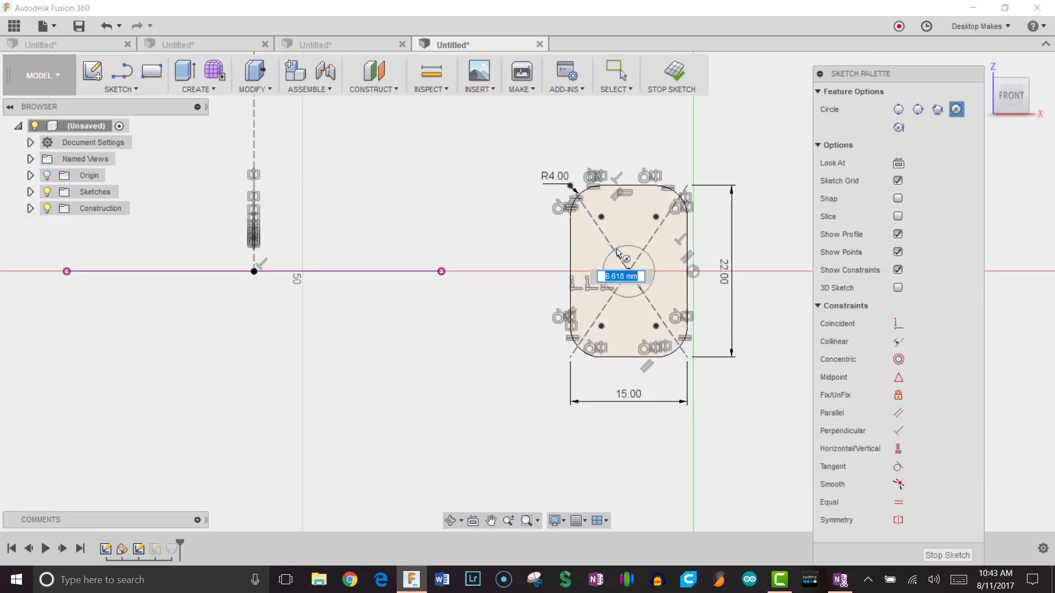
type("4")
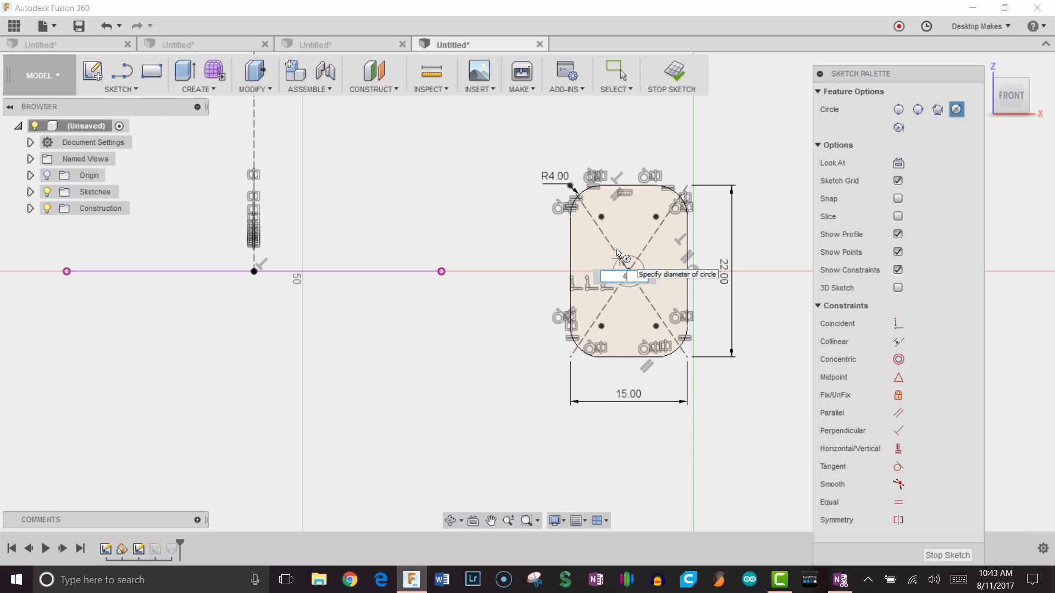
key("Return")
Mirror the 4 mm circle onto the opposite end profile, using the dashed vertical centerline as the mirror line
middle_click_drag(453, 238, 474, 285)
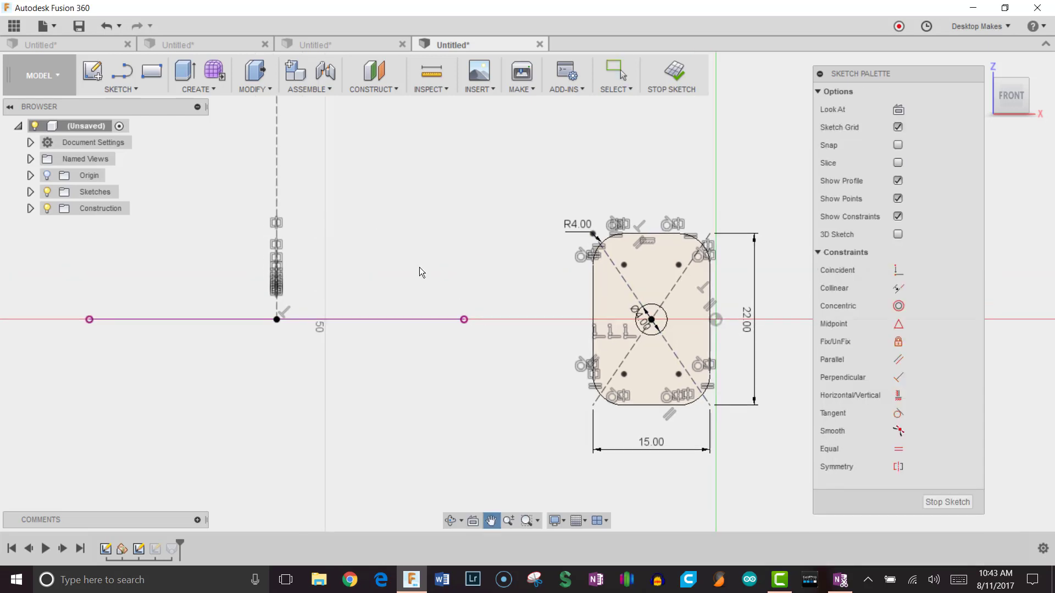
middle_click_drag(399, 205, 439, 261)
scroll(438, 253, "down", 3)
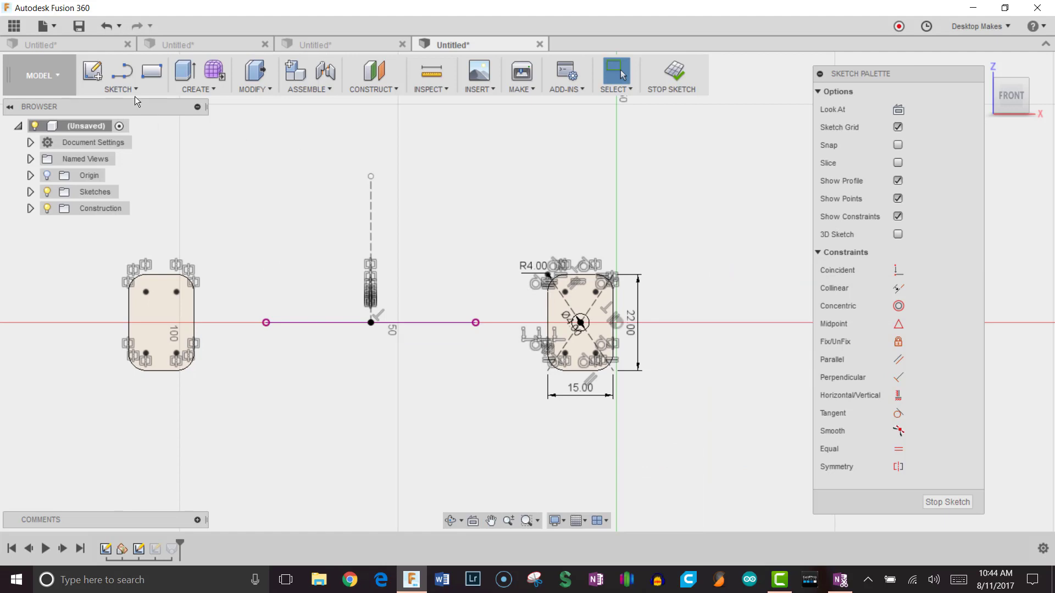
left_click(121, 89)
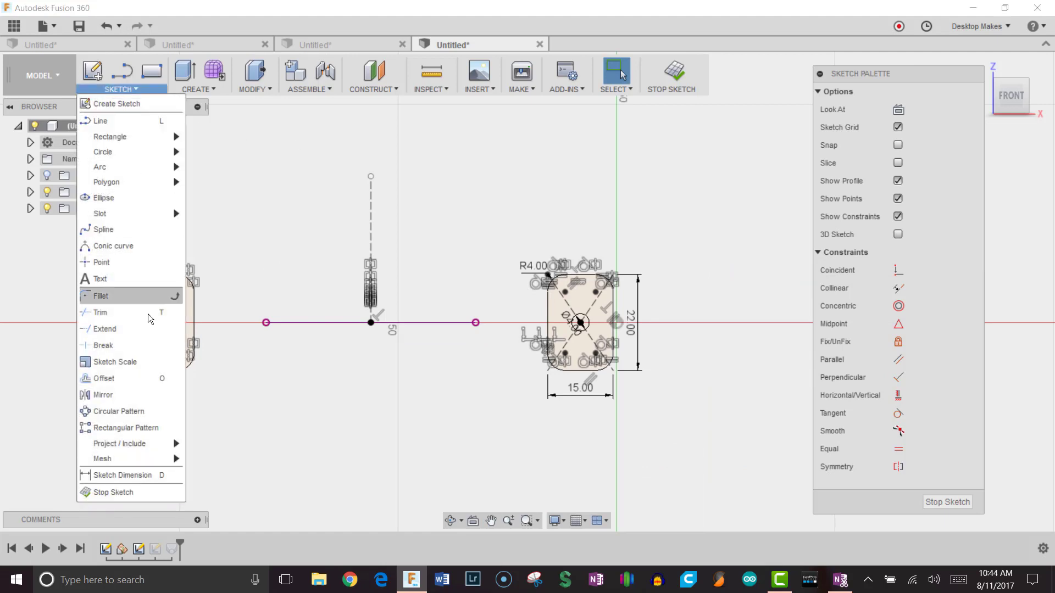
left_click(123, 394)
scroll(579, 331, "up", 4)
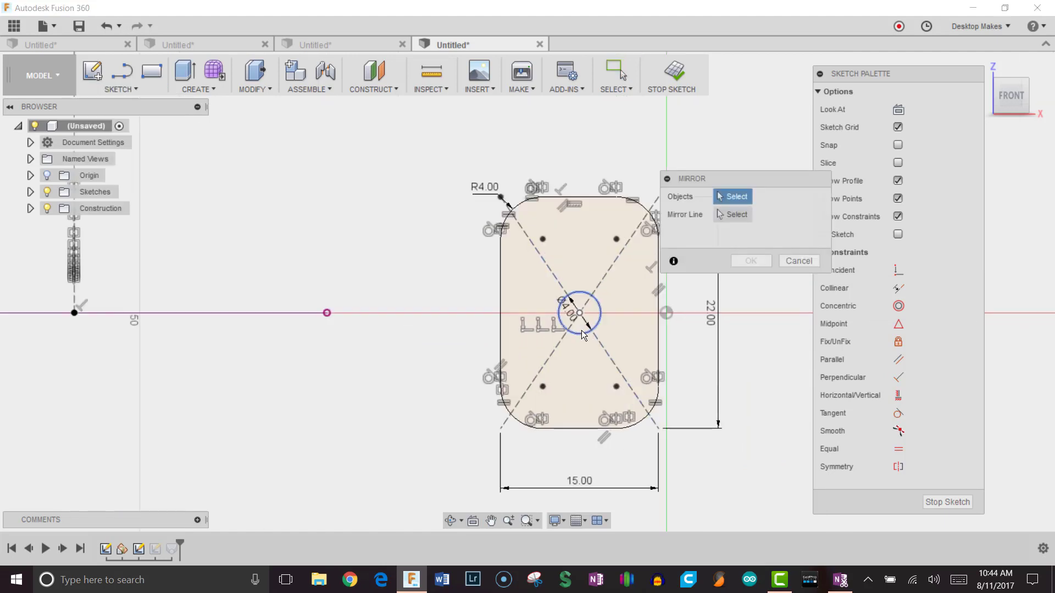
left_click(580, 336)
scroll(455, 244, "down", 2)
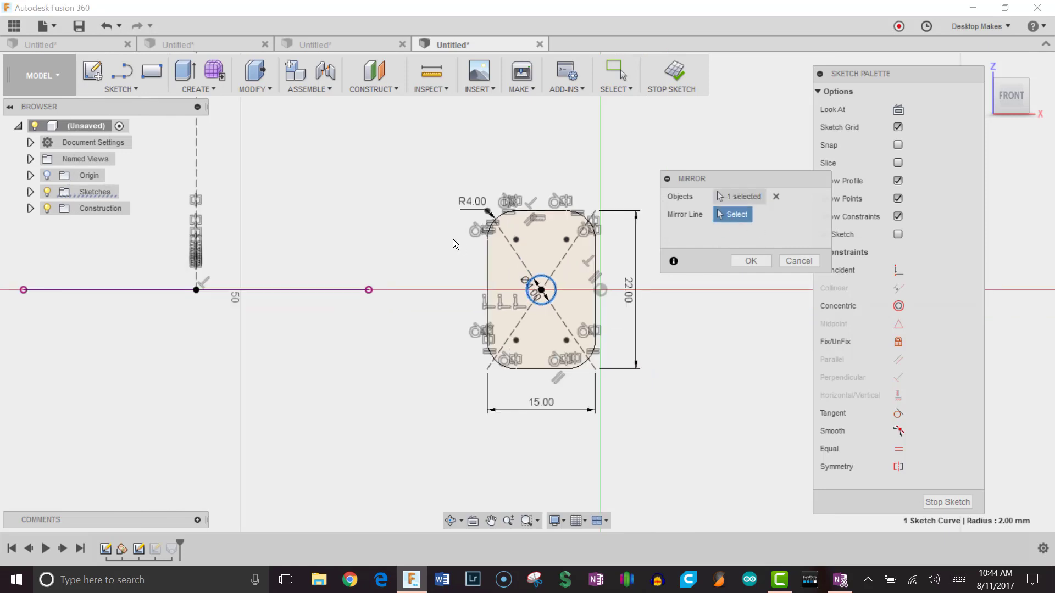
left_click(196, 161)
middle_click_drag(318, 203, 468, 263)
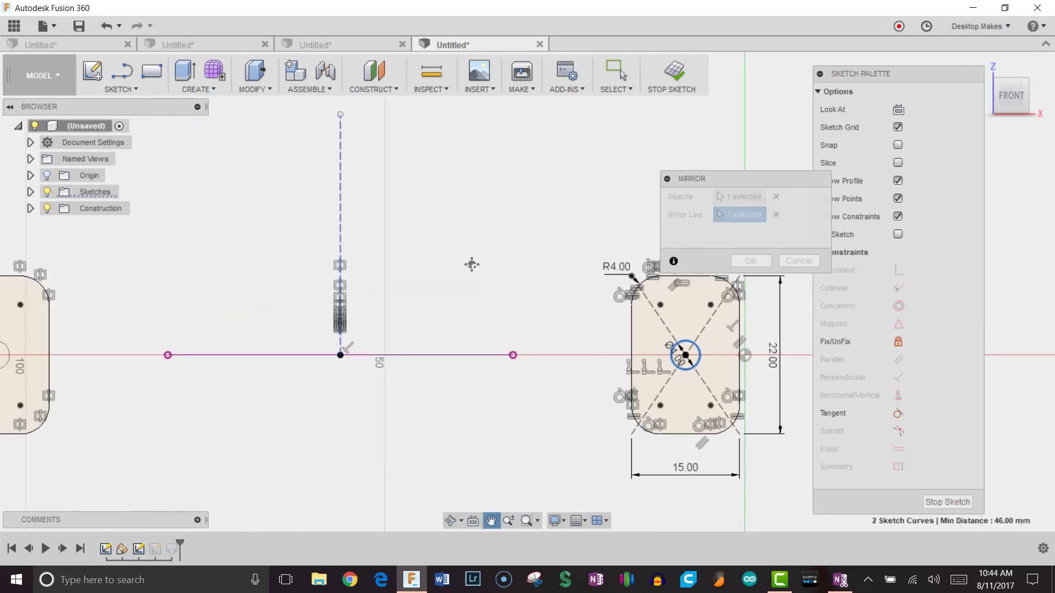
scroll(469, 264, "down", 2)
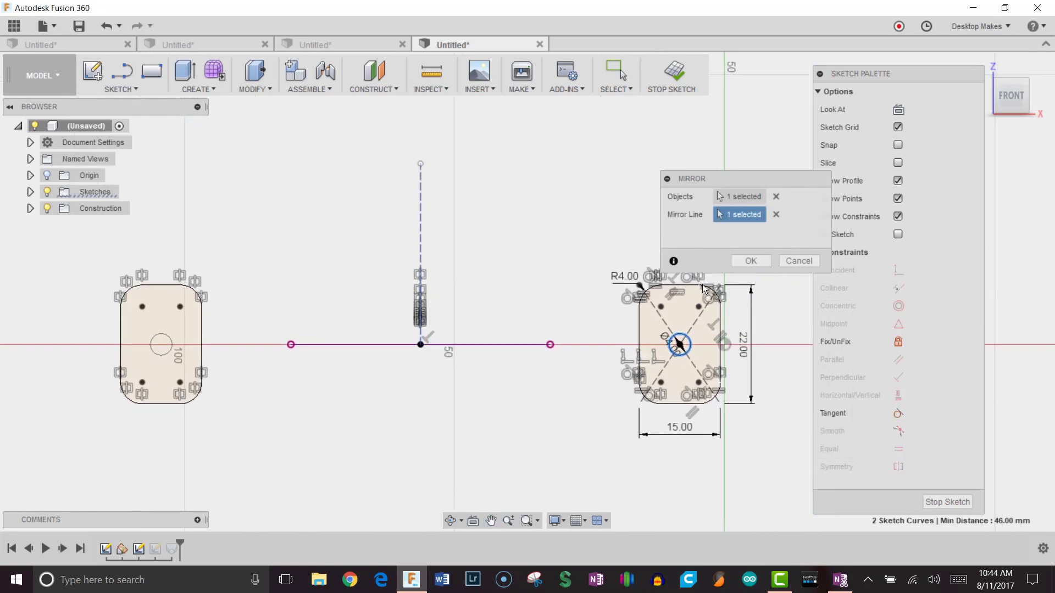
left_click(750, 261)
Add a driven horizontal dimension between the centers of the two mounting-hole circles, placed below the profiles
middle_click_drag(431, 250, 416, 195)
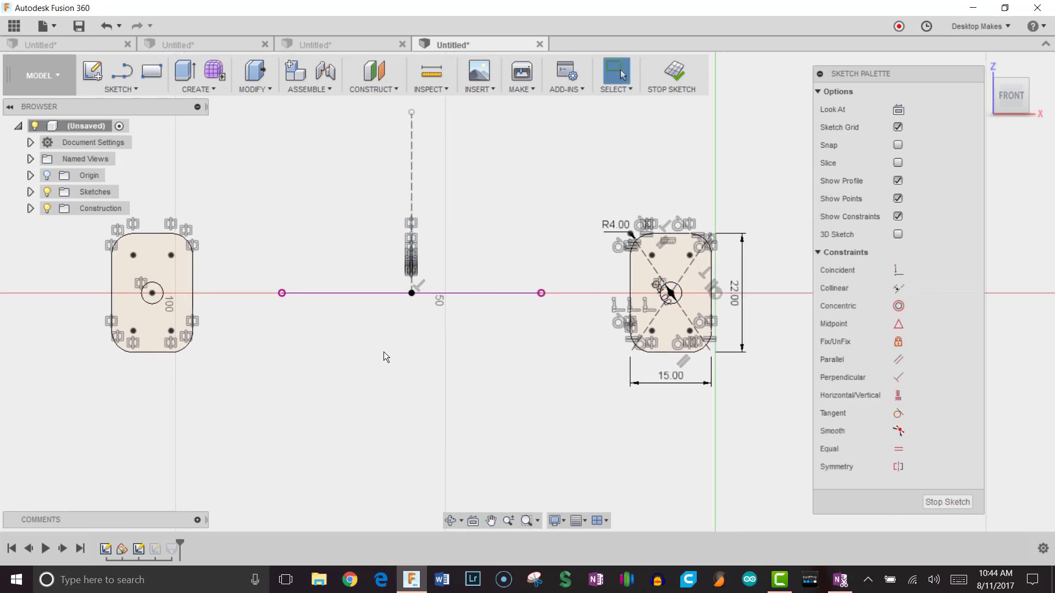
scroll(401, 299, "down", 2)
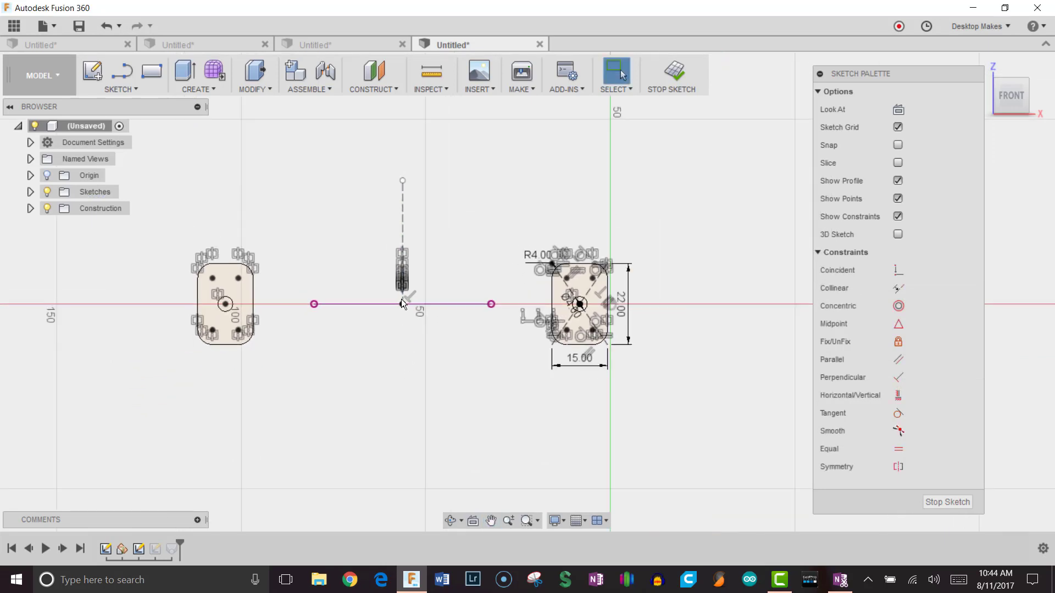
scroll(578, 307, "up", 2)
left_click(580, 303)
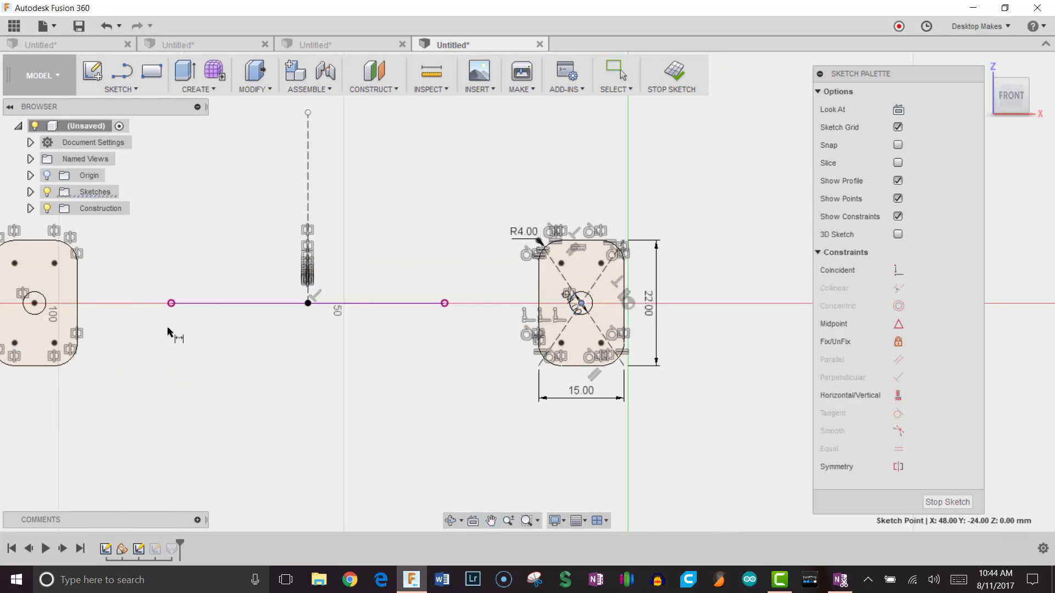
left_click(34, 303)
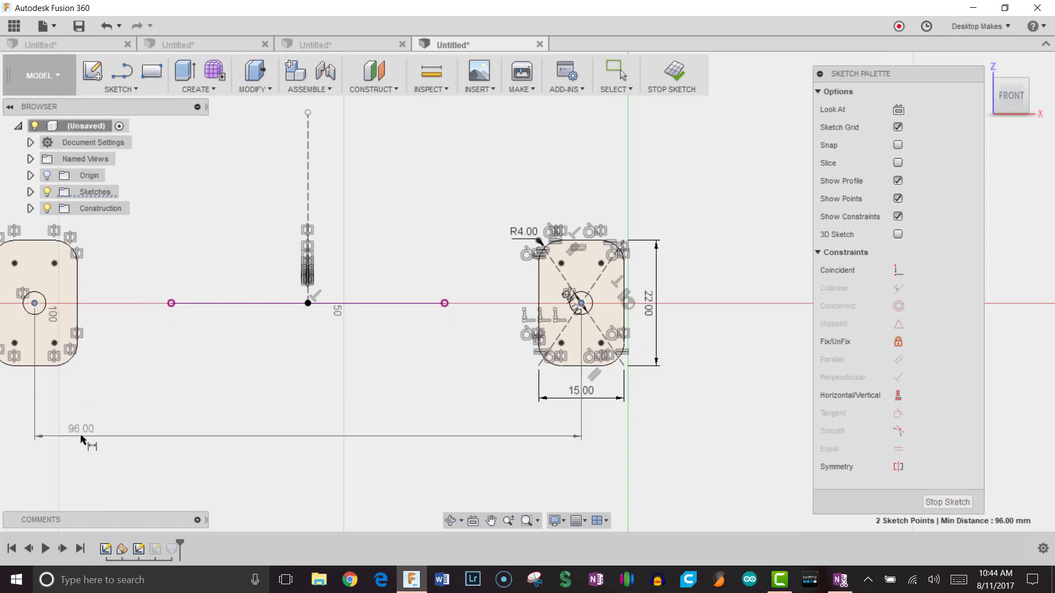
left_click(97, 449)
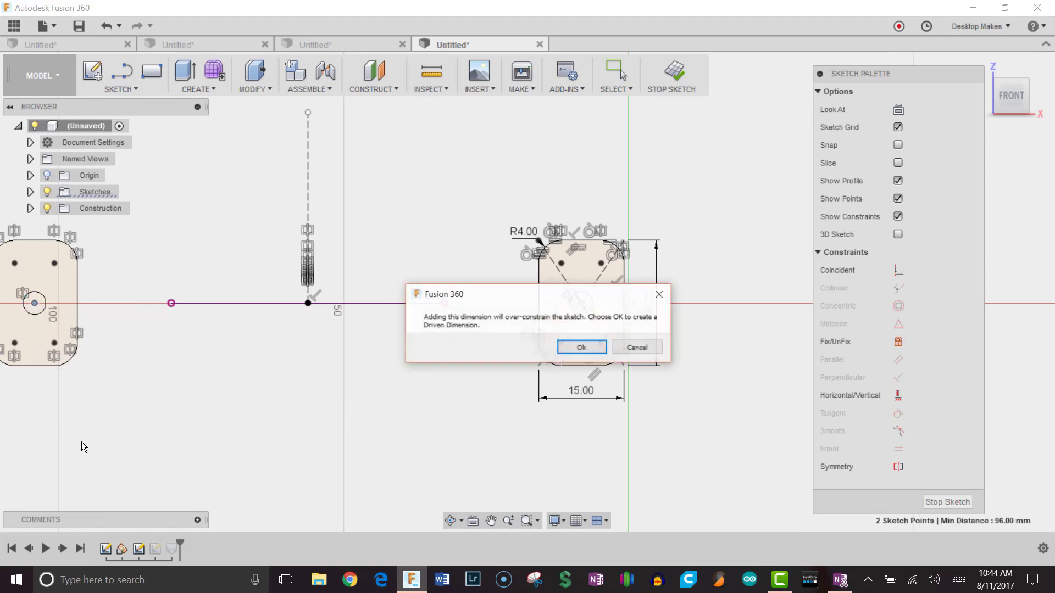
left_click(581, 346)
middle_click_drag(425, 378, 559, 367)
scroll(559, 368, "down", 1)
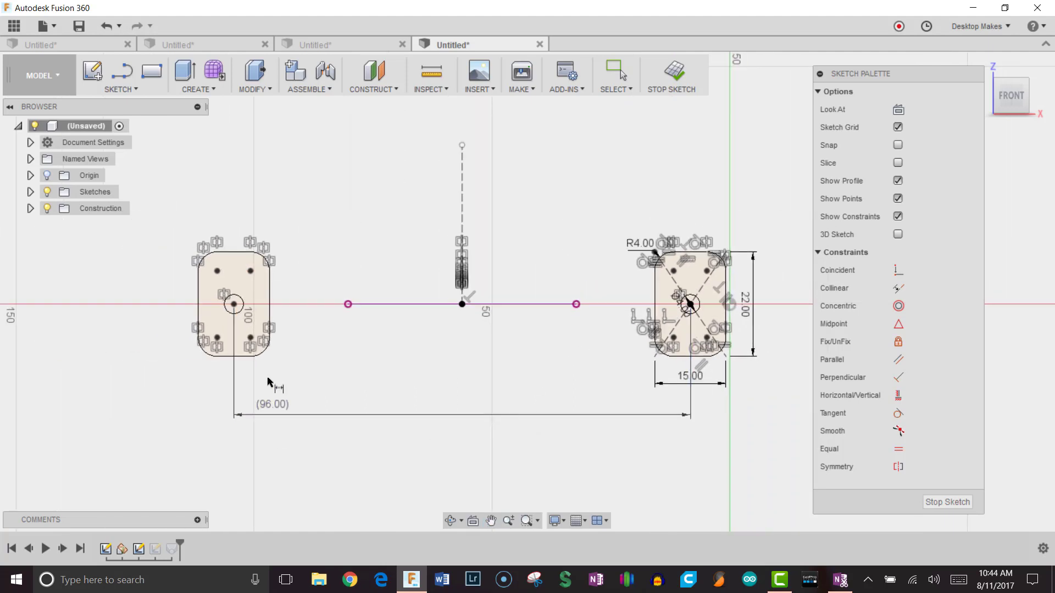